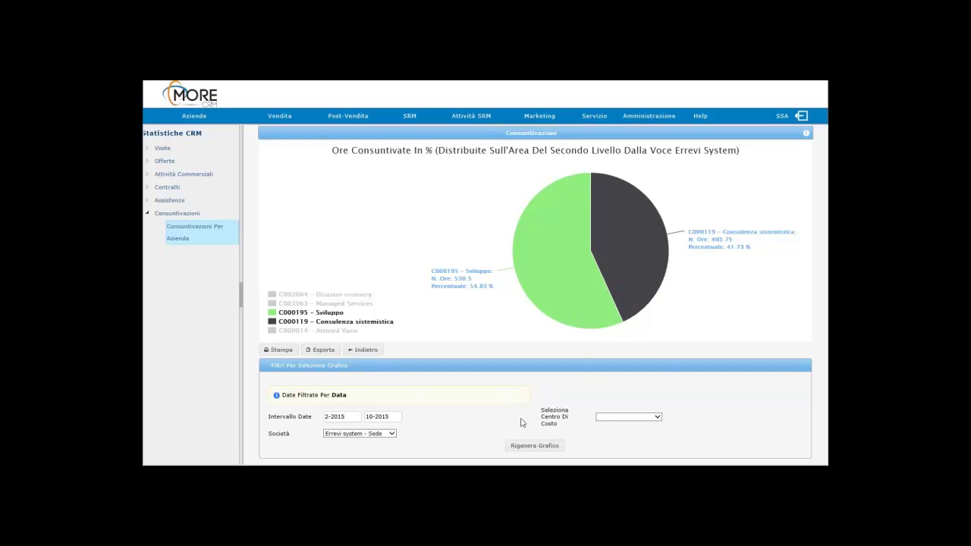
Step: Regenerate the first-level consumed-hours chart for the Ufficio Sviluppo cost centre, then return home
{"action": "left_click", "coordinate": [624, 417]}
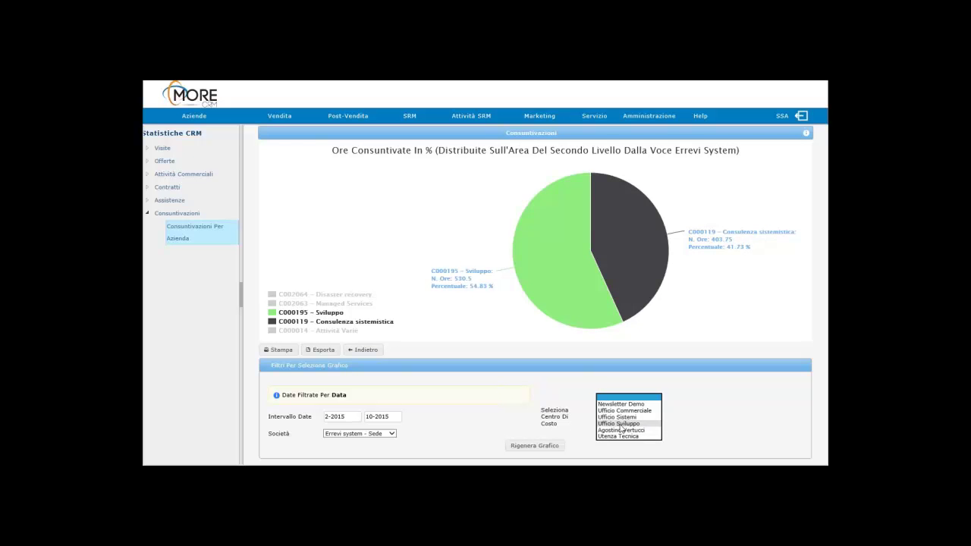
{"action": "left_click", "coordinate": [369, 352]}
{"action": "left_click", "coordinate": [366, 349]}
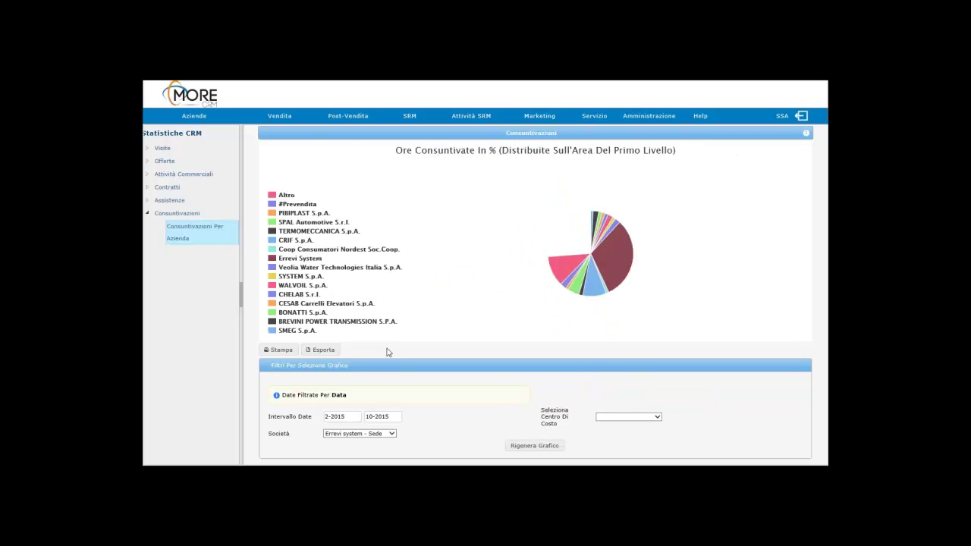
{"action": "left_click", "coordinate": [615, 421]}
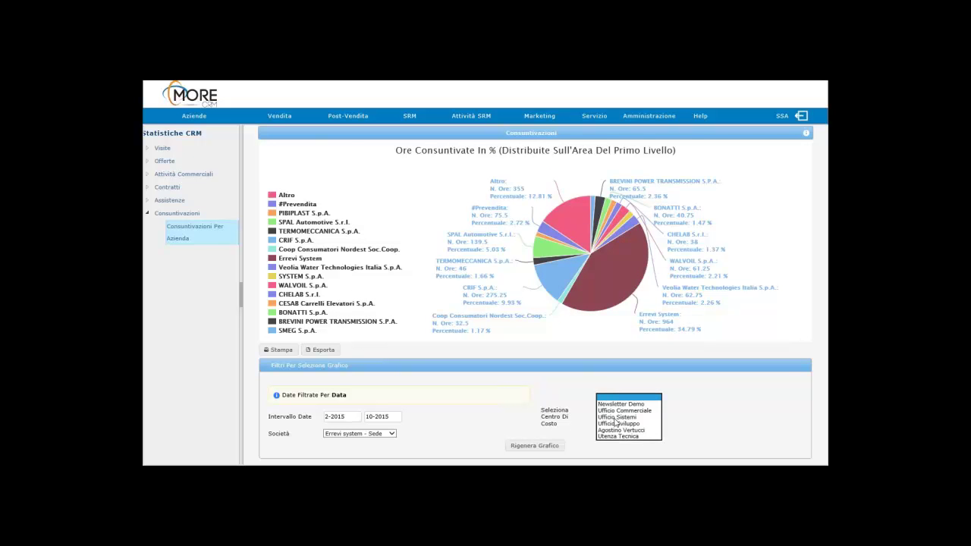
{"action": "left_click", "coordinate": [612, 423]}
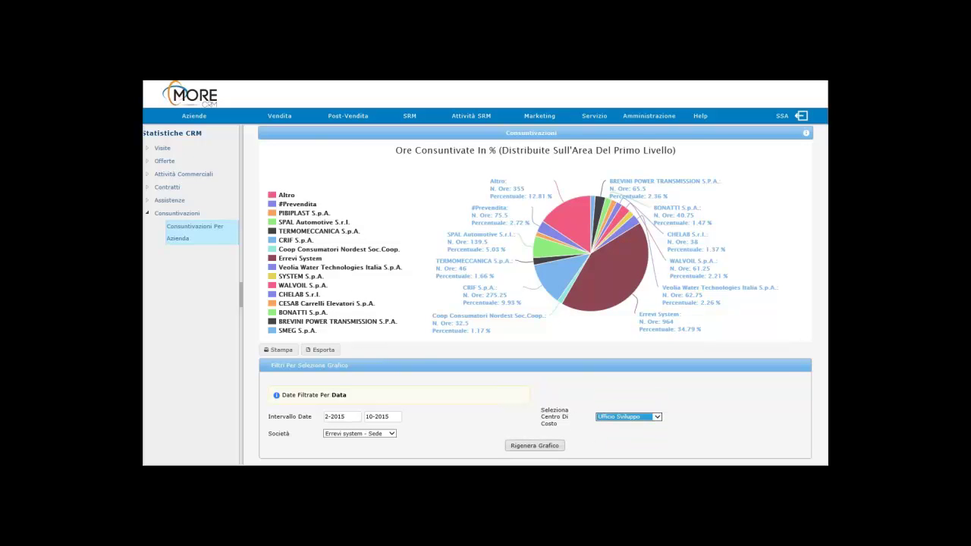
{"action": "left_click", "coordinate": [535, 446]}
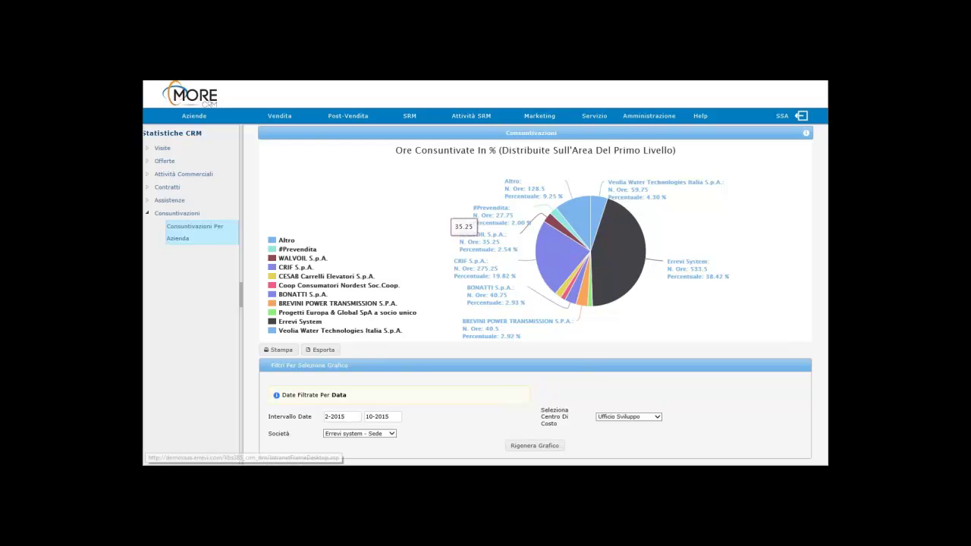
{"action": "left_click", "coordinate": [196, 97]}
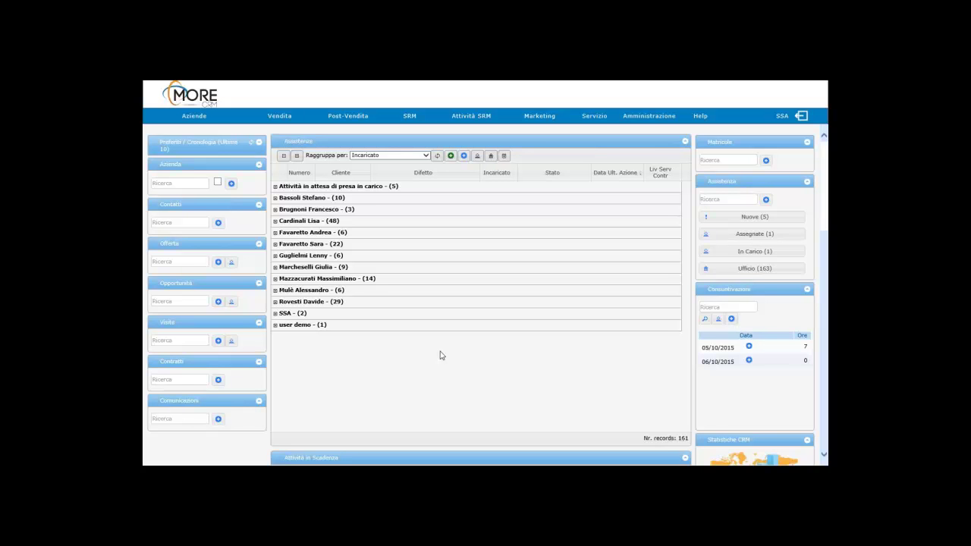
Step: Search the sidebar Azienda box for 'rossi' and open the Rossini F.lli SPA record
{"action": "left_click", "coordinate": [350, 118]}
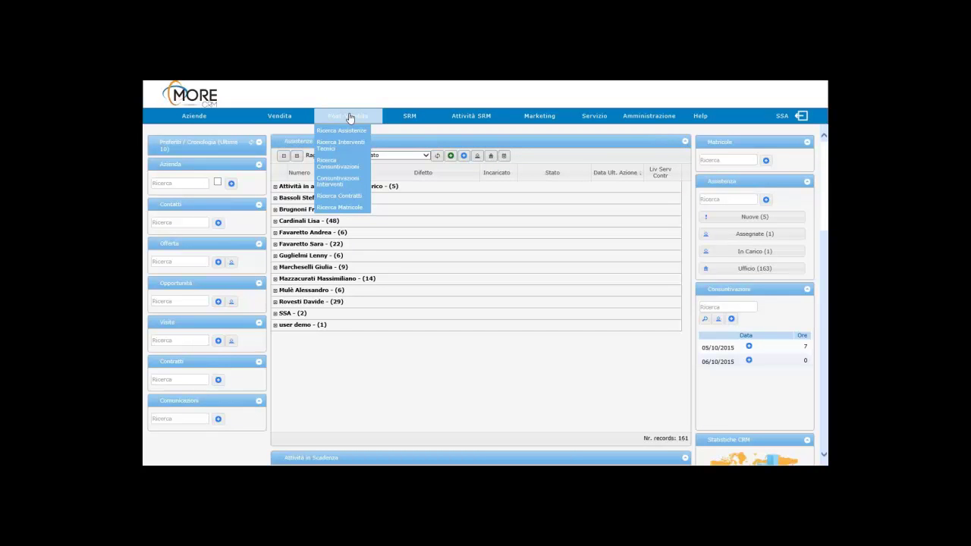
{"action": "left_click", "coordinate": [181, 183]}
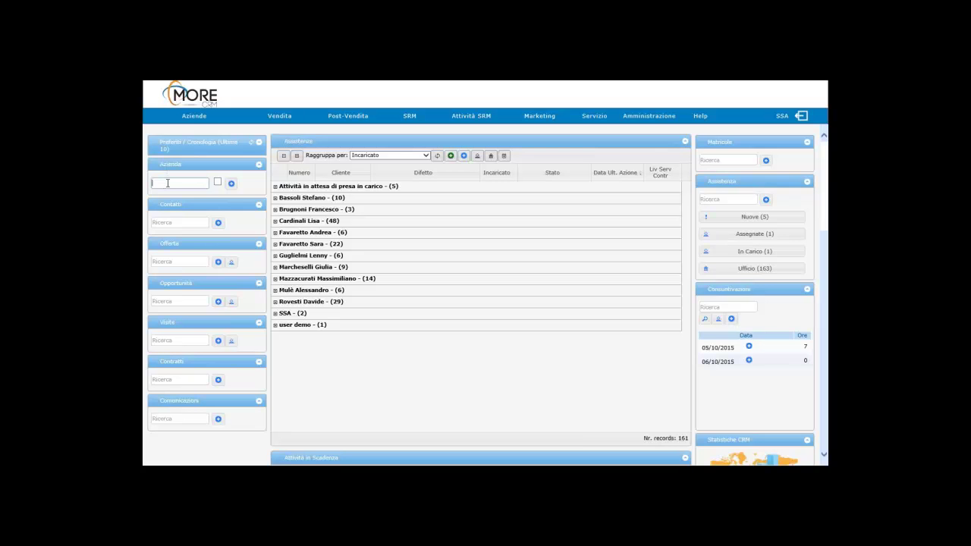
{"action": "type", "text": "rossi"}
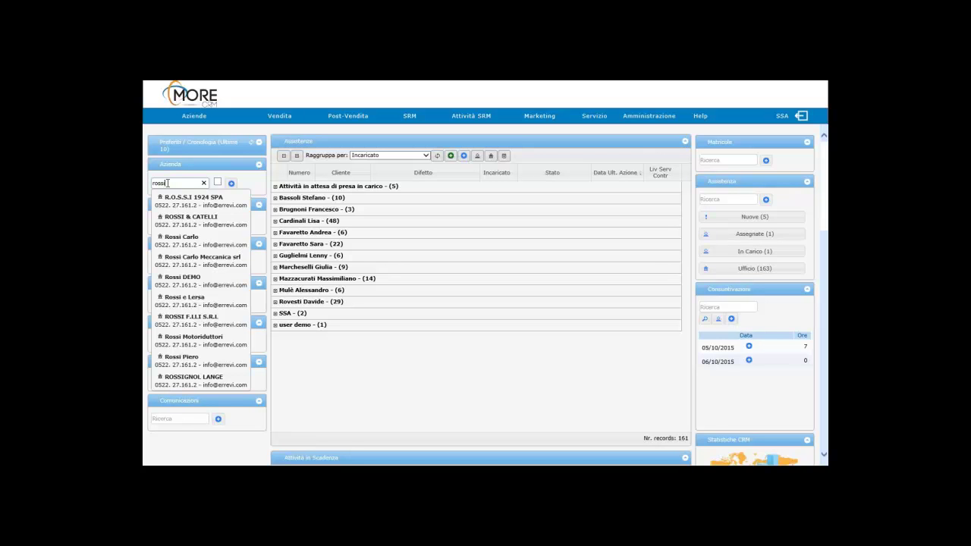
{"action": "type", "text": "g"}
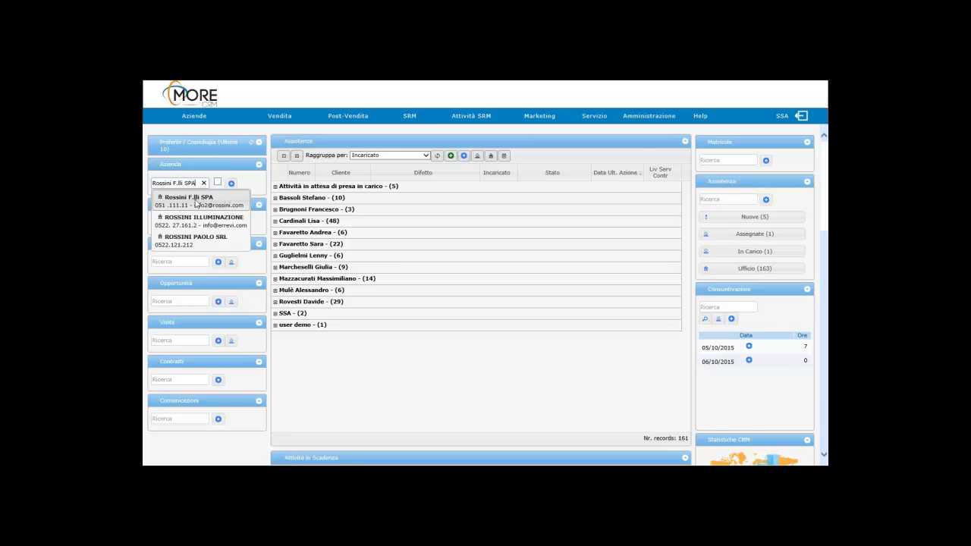
{"action": "left_click", "coordinate": [196, 200]}
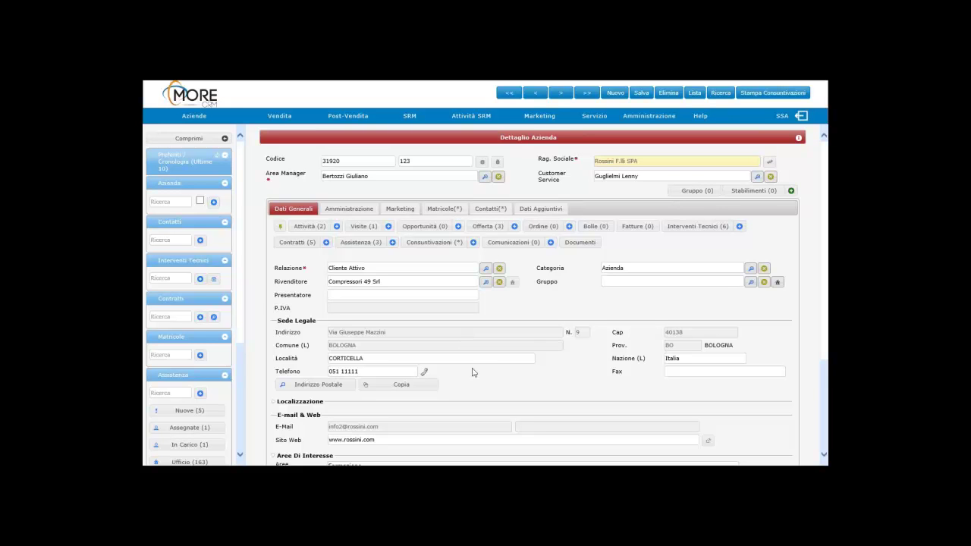
{"action": "scroll", "coordinate": [471, 372], "scroll_direction": "down", "scroll_amount": 3}
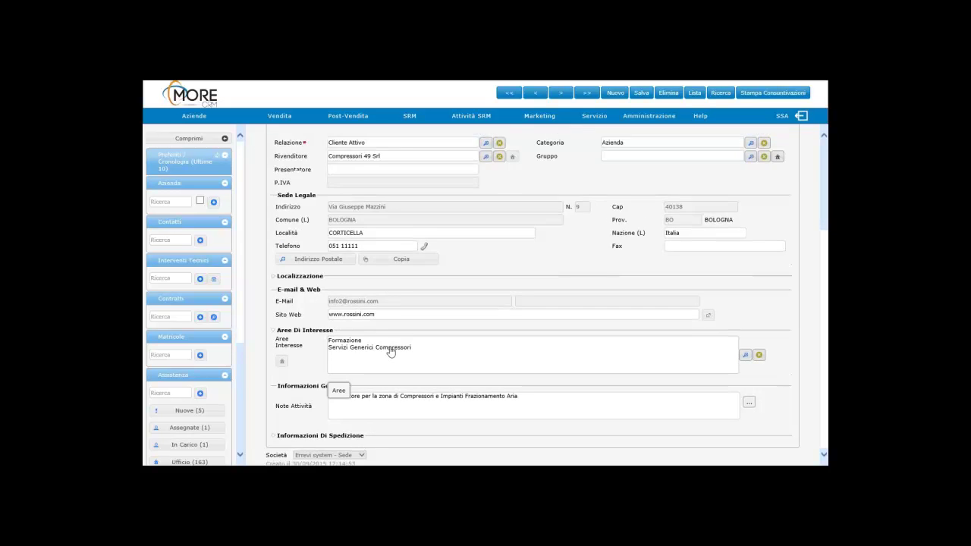
{"action": "scroll", "coordinate": [383, 345], "scroll_direction": "up", "scroll_amount": 3}
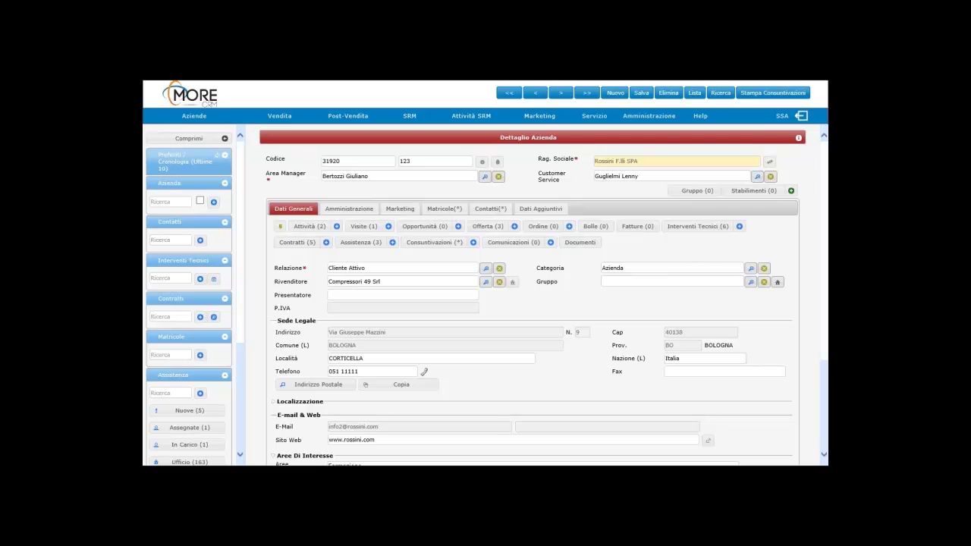
Step: View Rossini F.lli SPA's contacts and main contact, then return to its Dati Generali
{"action": "left_click", "coordinate": [498, 208]}
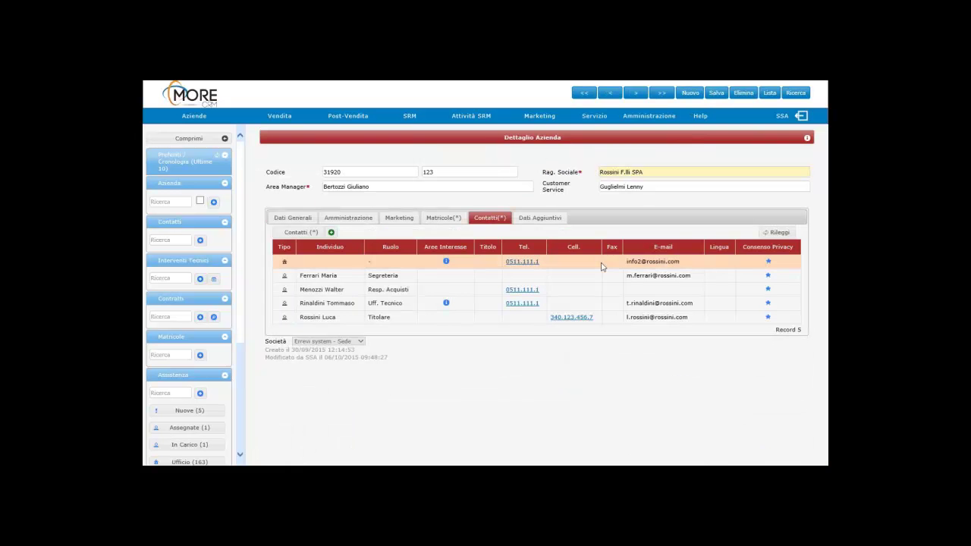
{"action": "left_click", "coordinate": [602, 264]}
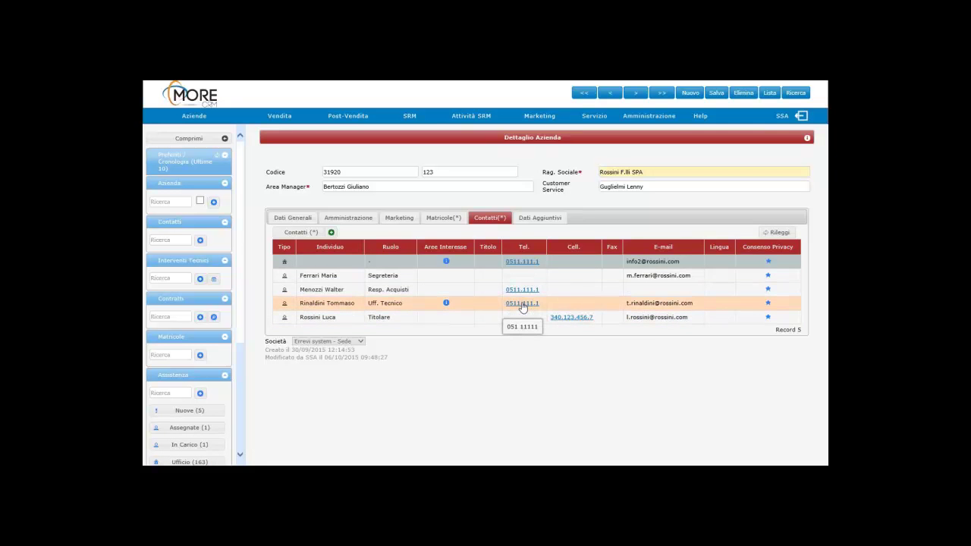
{"action": "mouse_move", "coordinate": [445, 305]}
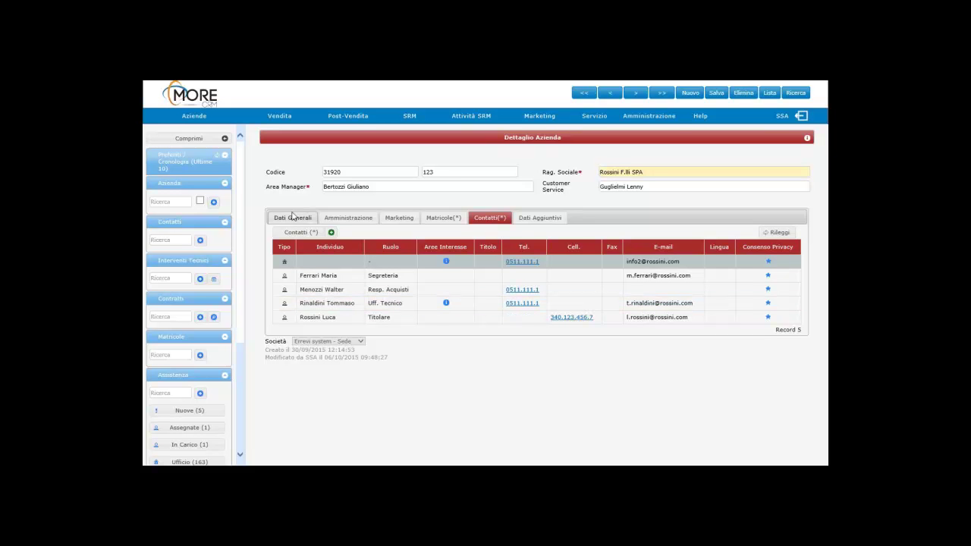
{"action": "left_click", "coordinate": [292, 217]}
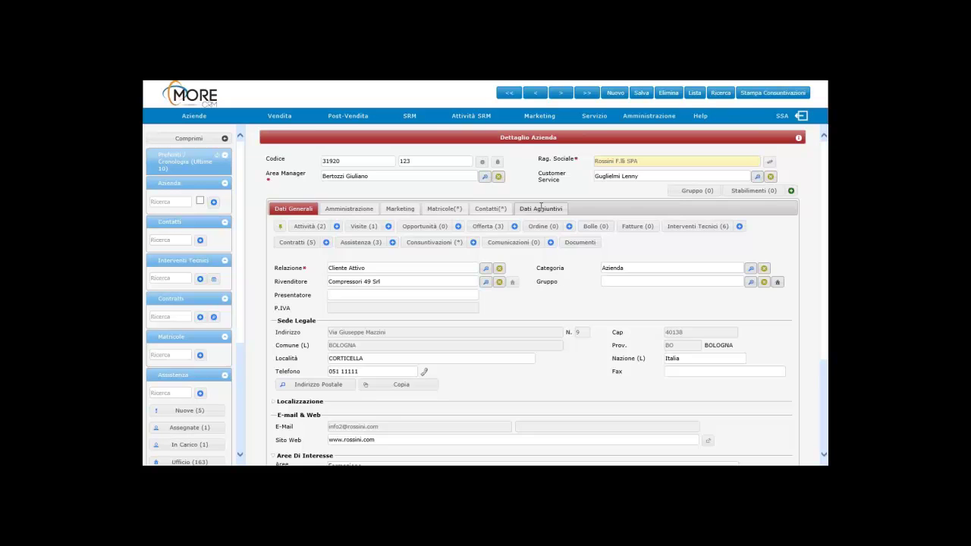
{"action": "left_click", "coordinate": [546, 208]}
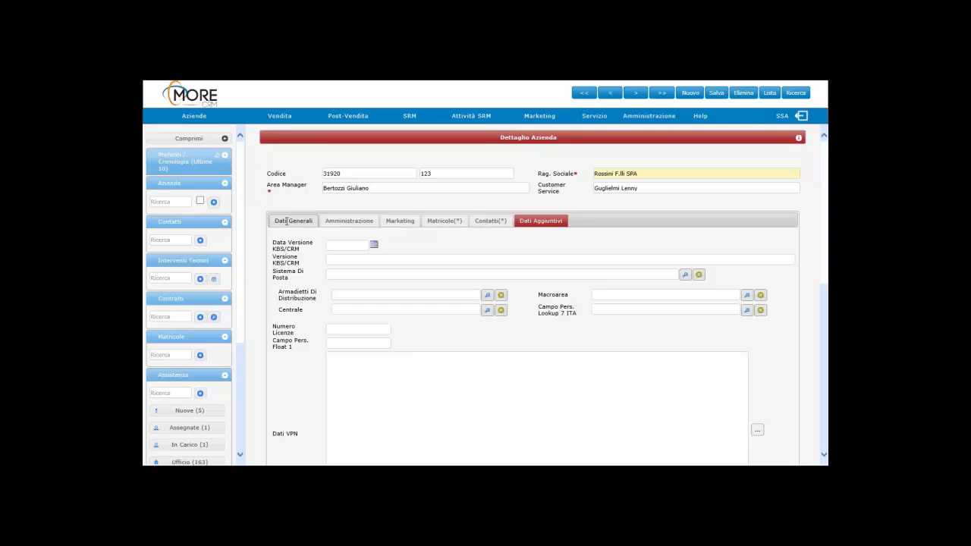
{"action": "left_click", "coordinate": [286, 221]}
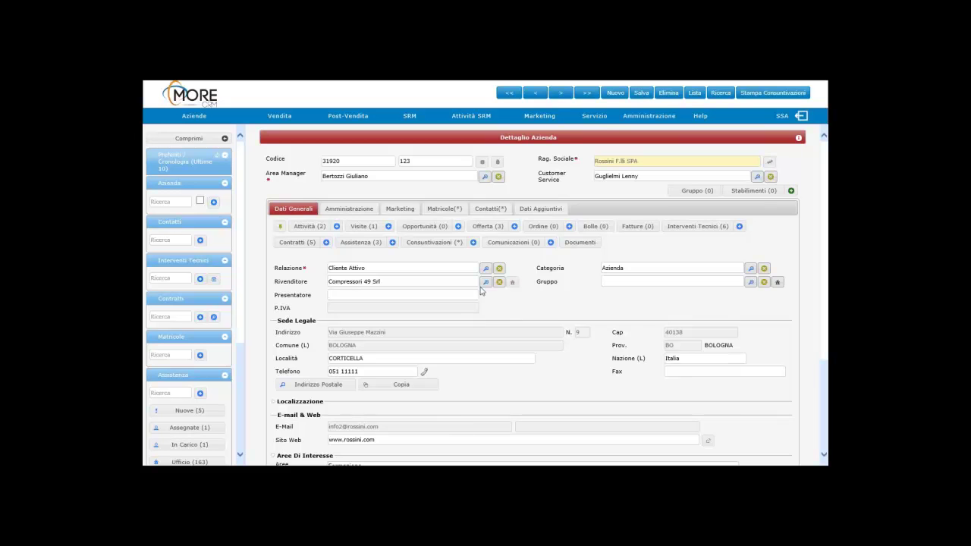
Step: Show the Matricole tab listing Rossini F.lli SPA's three serial-numbered machines
{"action": "left_click", "coordinate": [443, 209]}
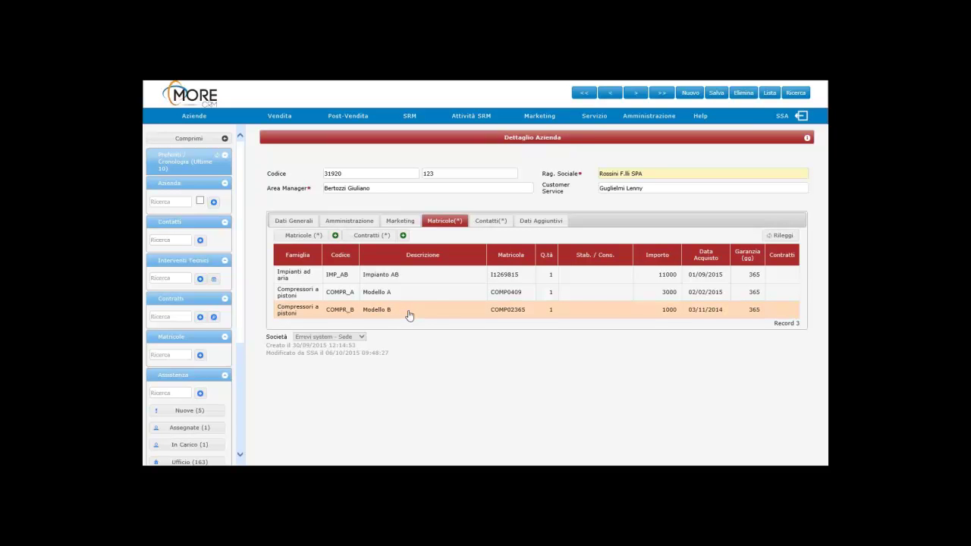
Step: Open the Modello B serial COMP02365 record and briefly show, then hide, its custom fields
{"action": "double_click", "coordinate": [408, 315]}
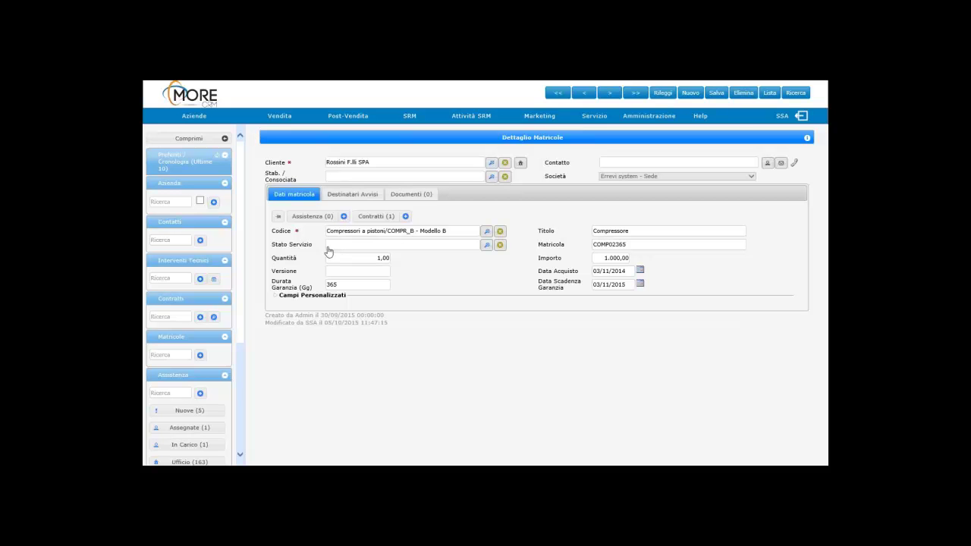
{"action": "double_click", "coordinate": [626, 245]}
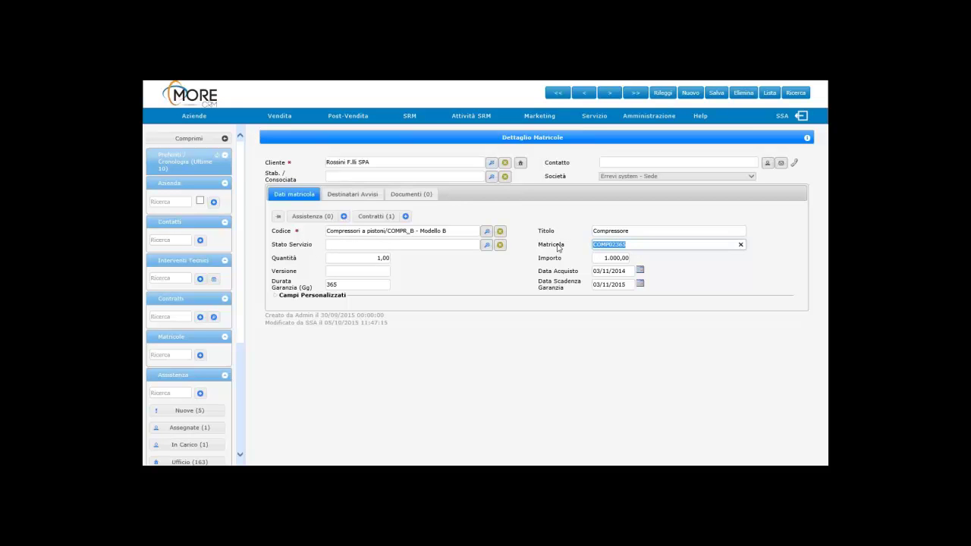
{"action": "left_click", "coordinate": [558, 248]}
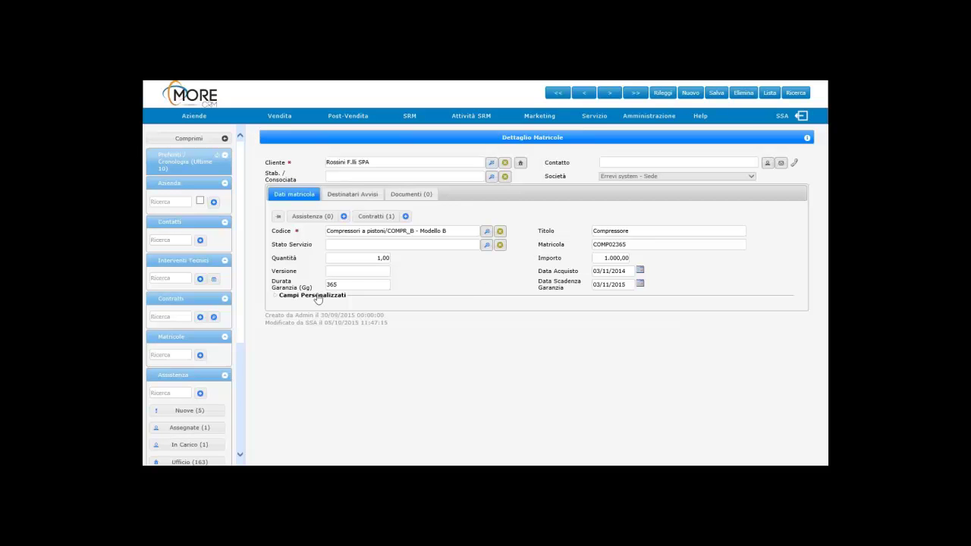
{"action": "left_click", "coordinate": [317, 296]}
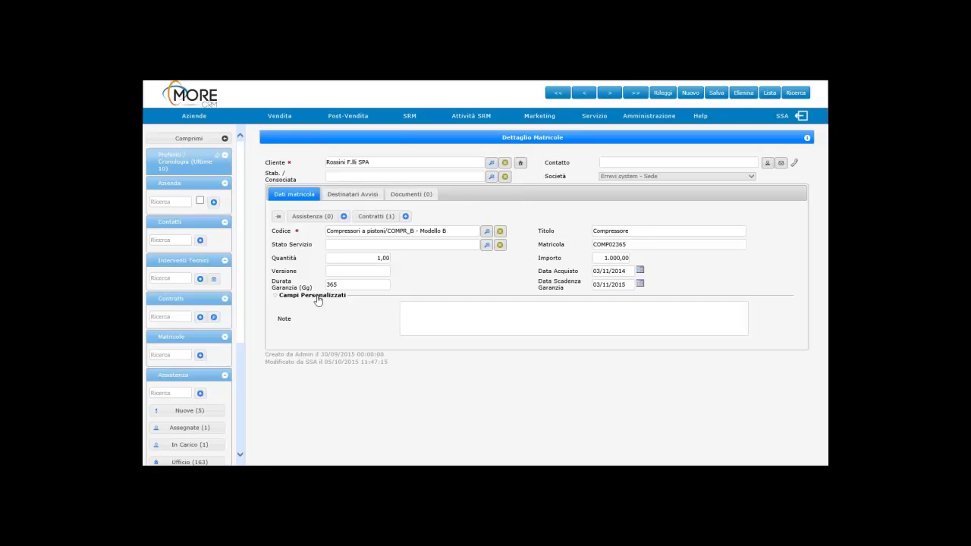
{"action": "left_click", "coordinate": [317, 298]}
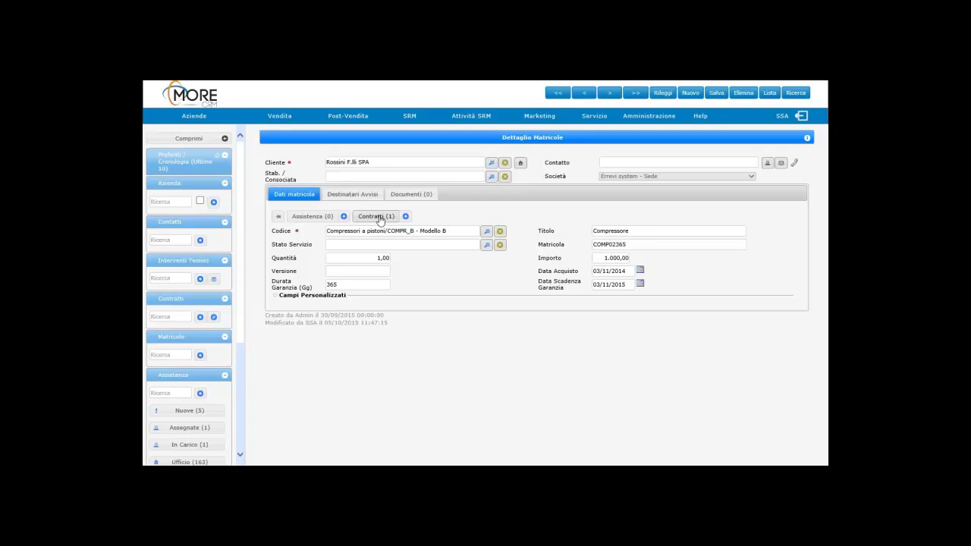
Step: Open linked contract 002086 and keep its '2 ore bloccante - 8 ore non bloccante' service level
{"action": "left_click", "coordinate": [379, 217]}
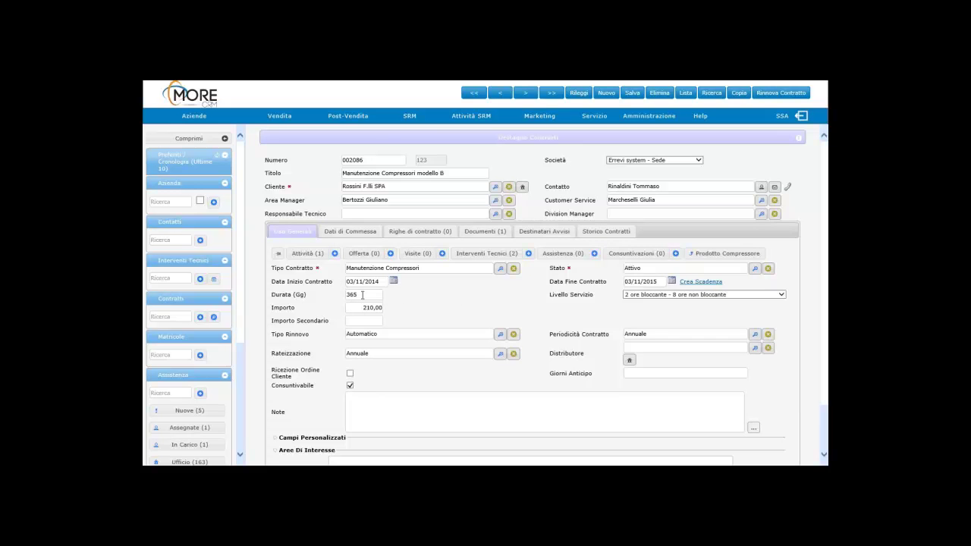
{"action": "left_click", "coordinate": [659, 301]}
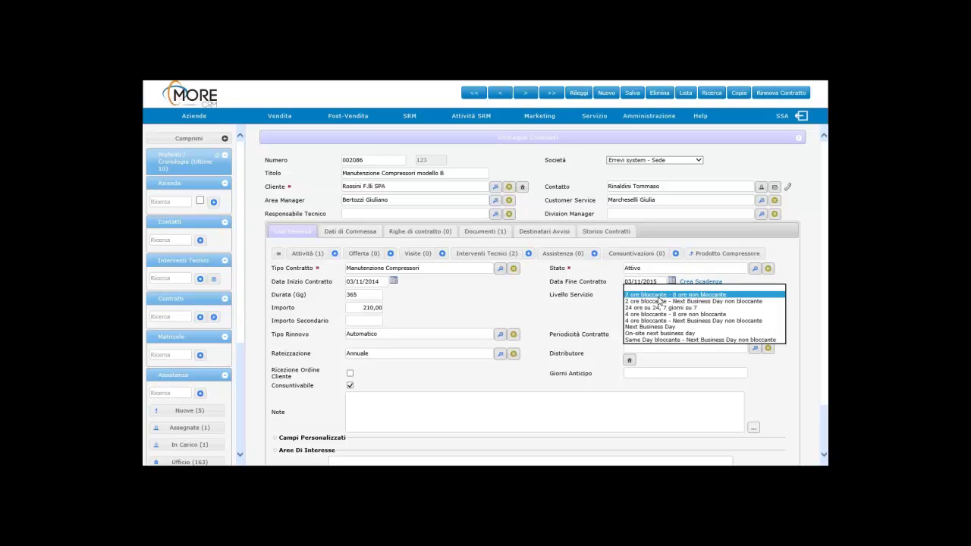
{"action": "left_click", "coordinate": [657, 296]}
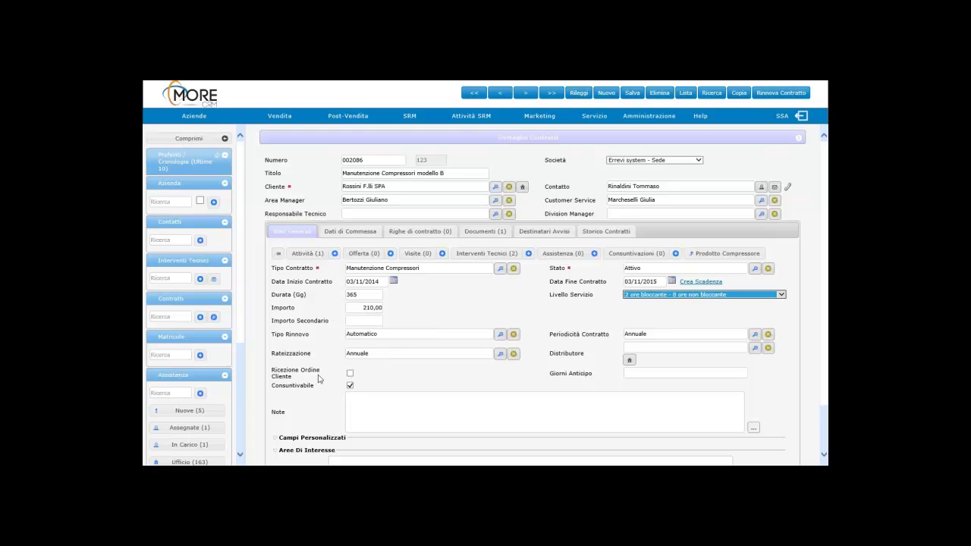
{"action": "left_click_drag", "start_coordinate": [271, 389], "coordinate": [314, 390]}
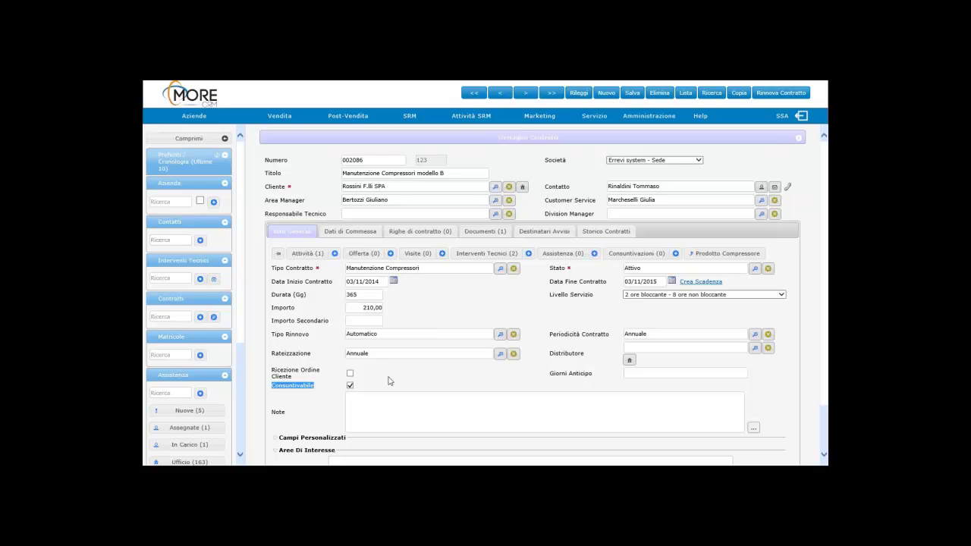
{"action": "left_click", "coordinate": [490, 232]}
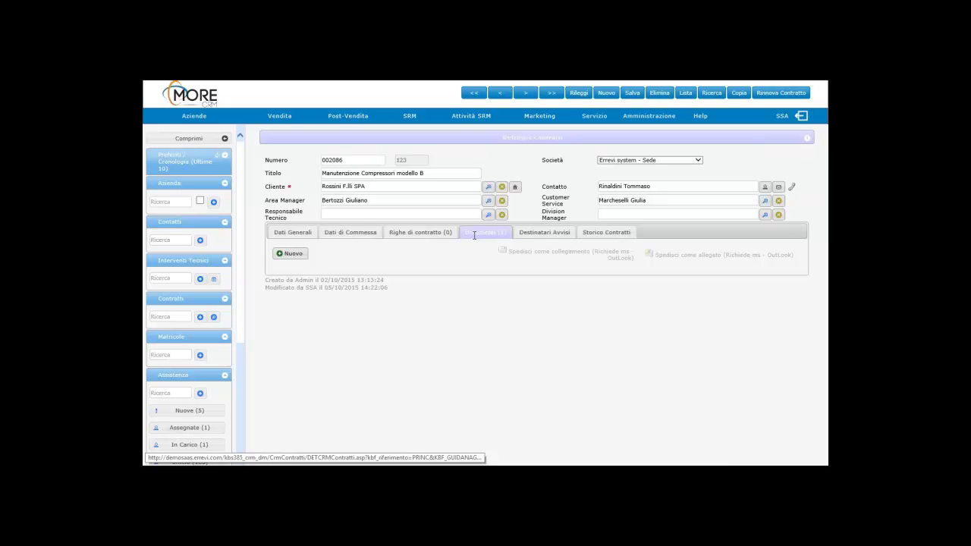
{"action": "left_click", "coordinate": [539, 234]}
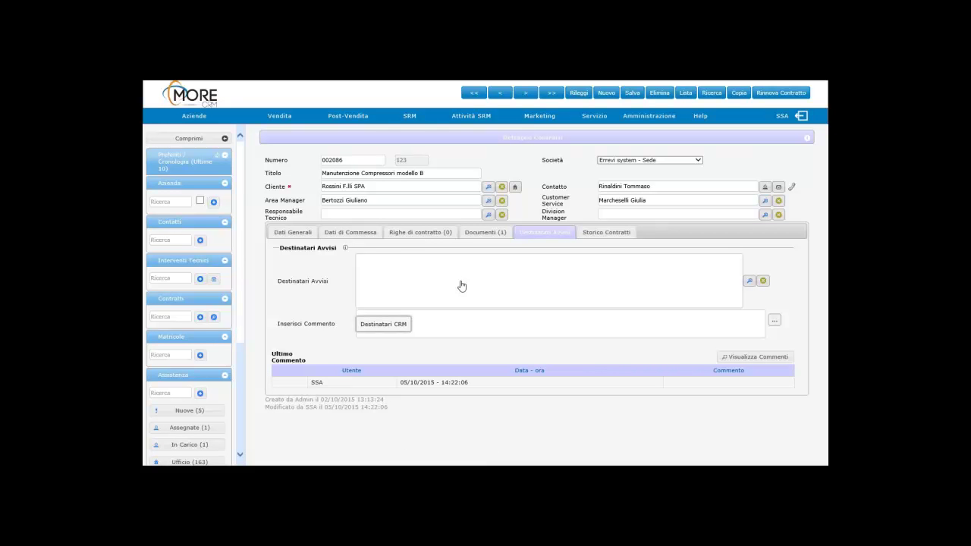
{"action": "left_click", "coordinate": [485, 232]}
{"action": "left_click", "coordinate": [306, 231]}
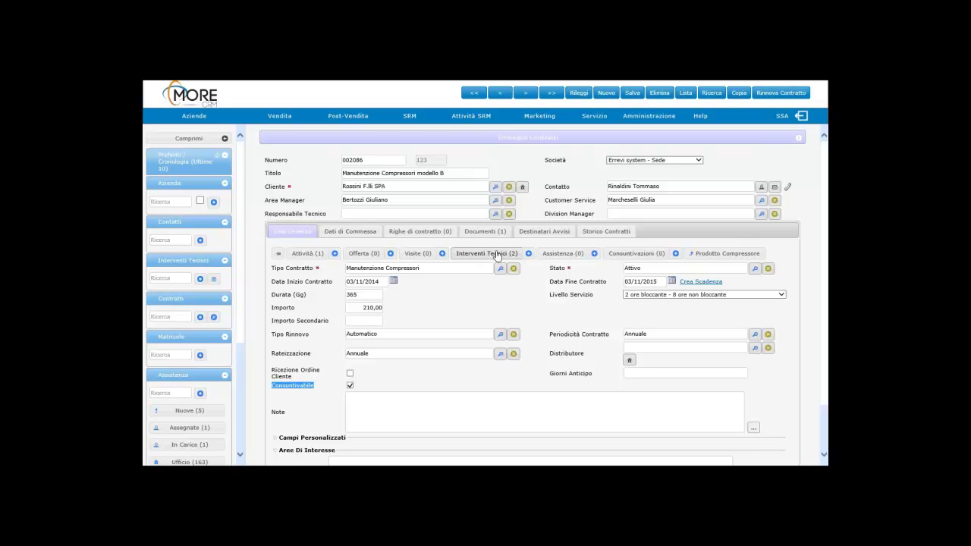
Step: List the contract's two technical interventions and open intervention 75829
{"action": "left_click", "coordinate": [497, 254]}
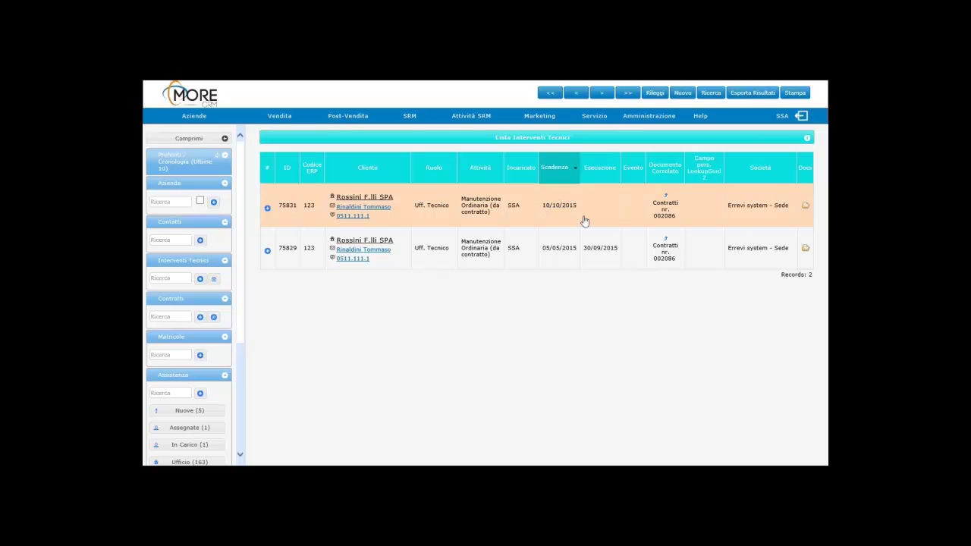
{"action": "left_click", "coordinate": [548, 255]}
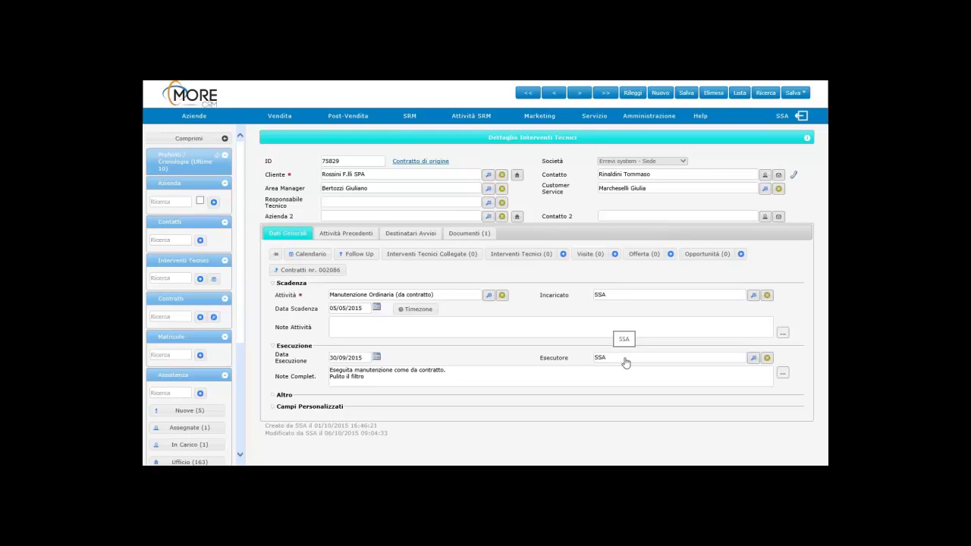
Step: Show intervention 75829's Documenti tab and preview the 'rapportino' attachment
{"action": "left_click", "coordinate": [471, 233]}
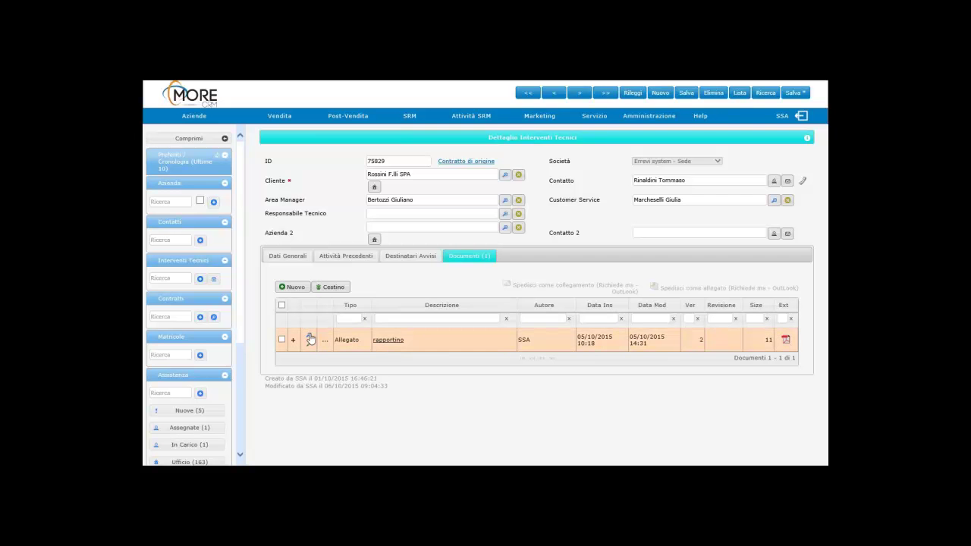
{"action": "left_click", "coordinate": [311, 339]}
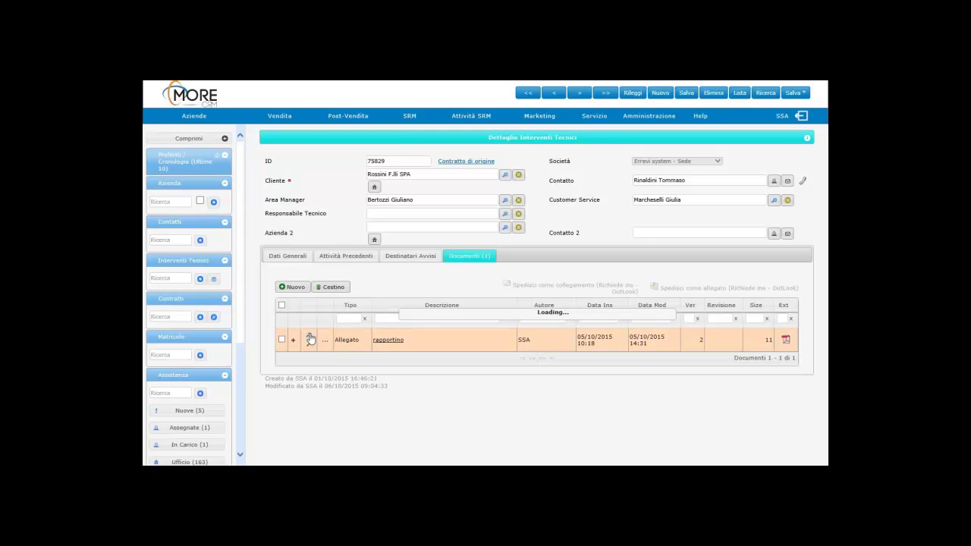
Step: View the rapportino intervention sheet PDF in Acrobat Reader, then close it
{"action": "left_click", "coordinate": [376, 339]}
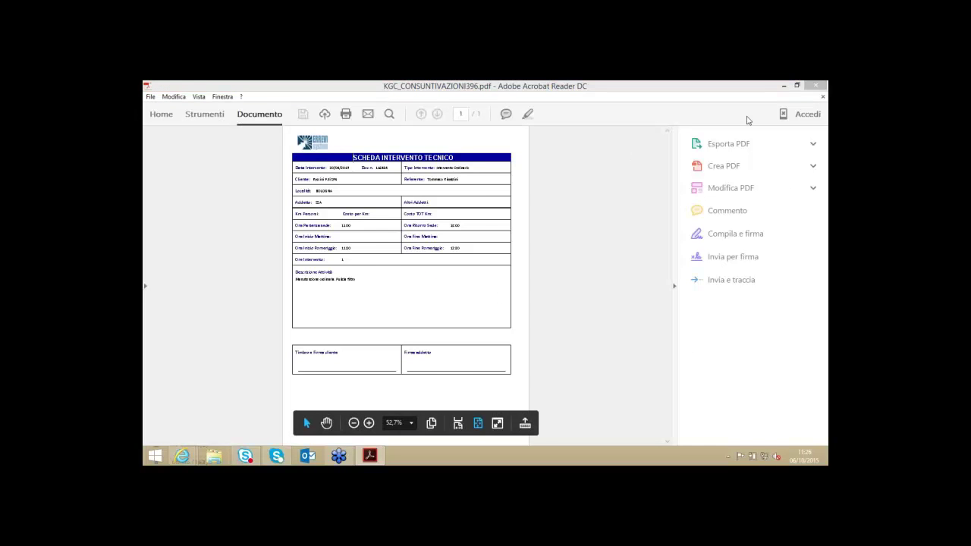
{"action": "left_click", "coordinate": [815, 85]}
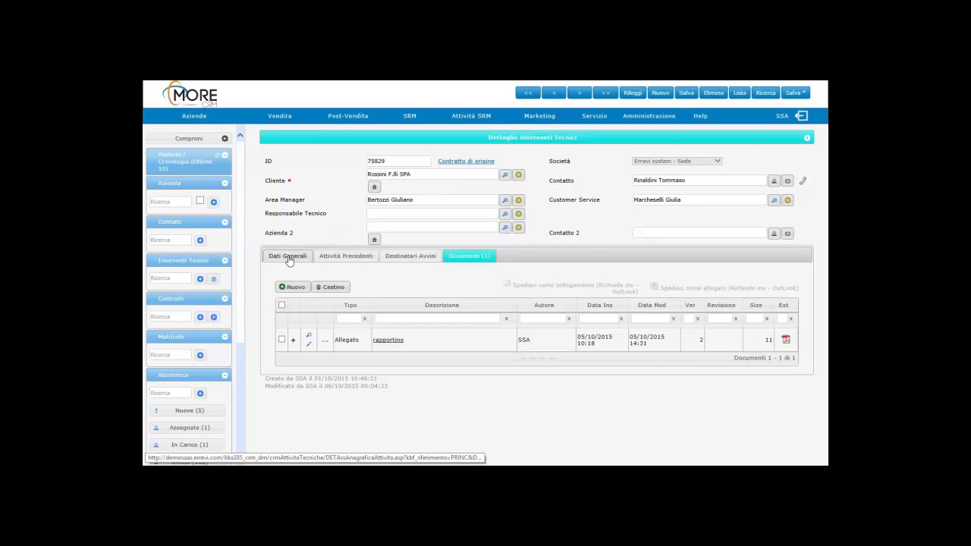
Step: Return to the Lista Interventi Tecnici and sort it by Scadenza, then by Esecuzione
{"action": "left_click", "coordinate": [288, 256]}
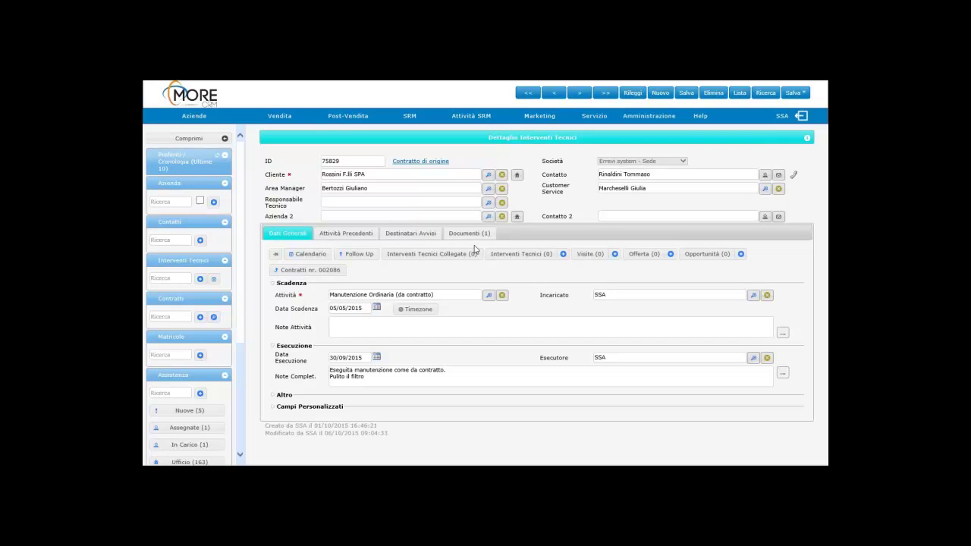
{"action": "left_click", "coordinate": [740, 93]}
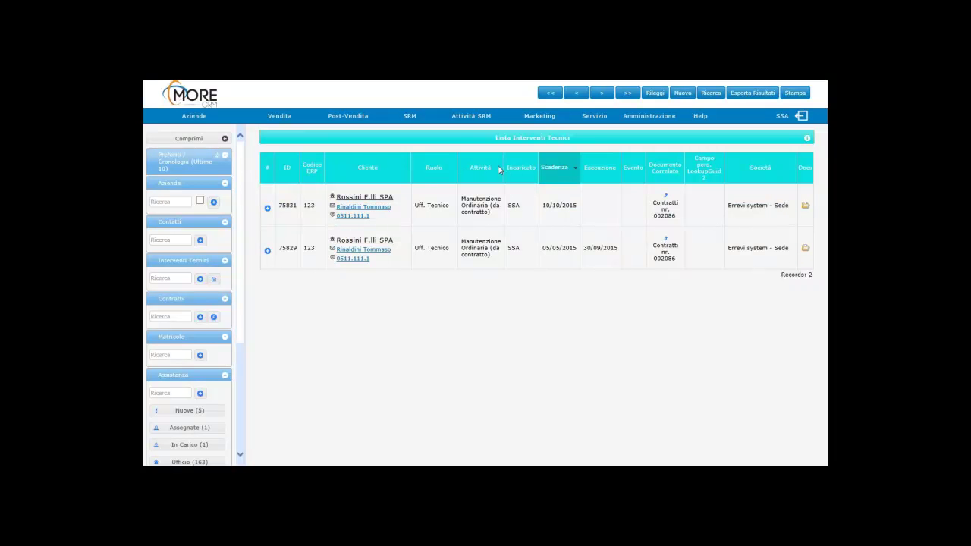
{"action": "left_click", "coordinate": [553, 169]}
{"action": "left_click", "coordinate": [609, 172]}
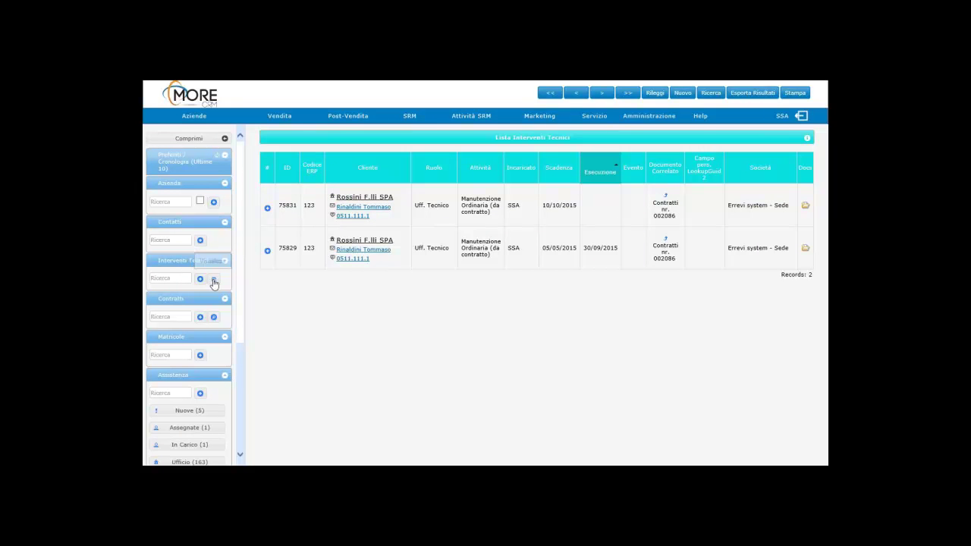
Step: Open Attività in Scadenza and collapse and expand its due-date groups (06/10–10/10/2015)
{"action": "left_click", "coordinate": [214, 281]}
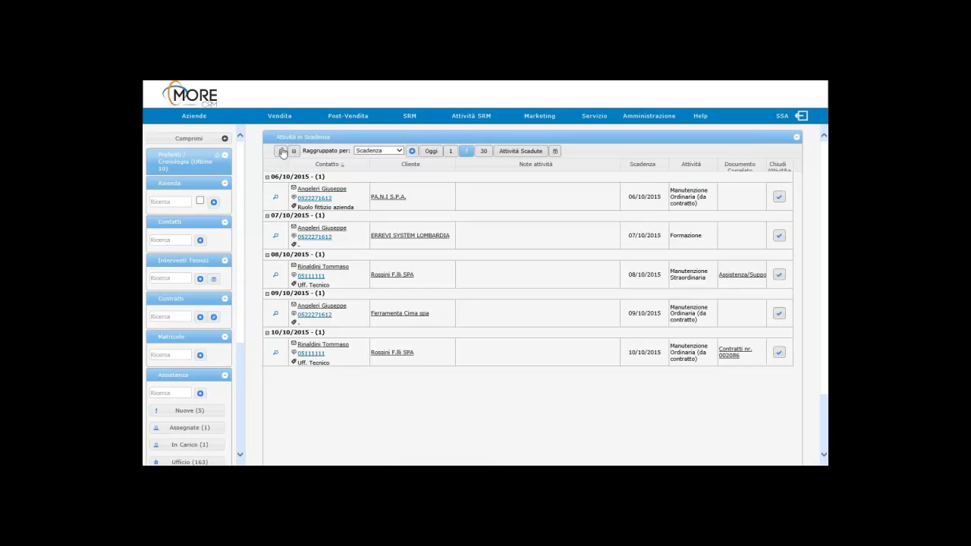
{"action": "left_click", "coordinate": [295, 152]}
{"action": "left_click", "coordinate": [295, 152]}
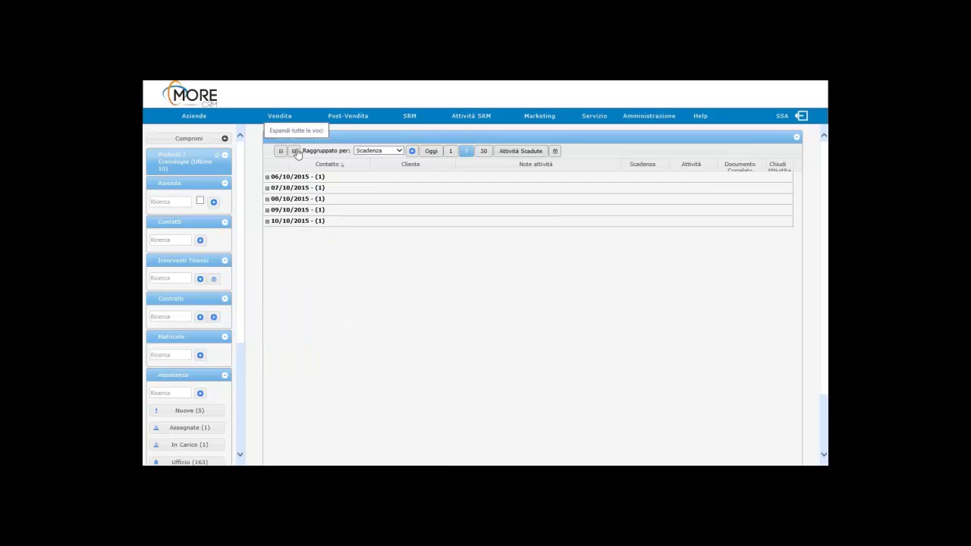
{"action": "left_click", "coordinate": [267, 176]}
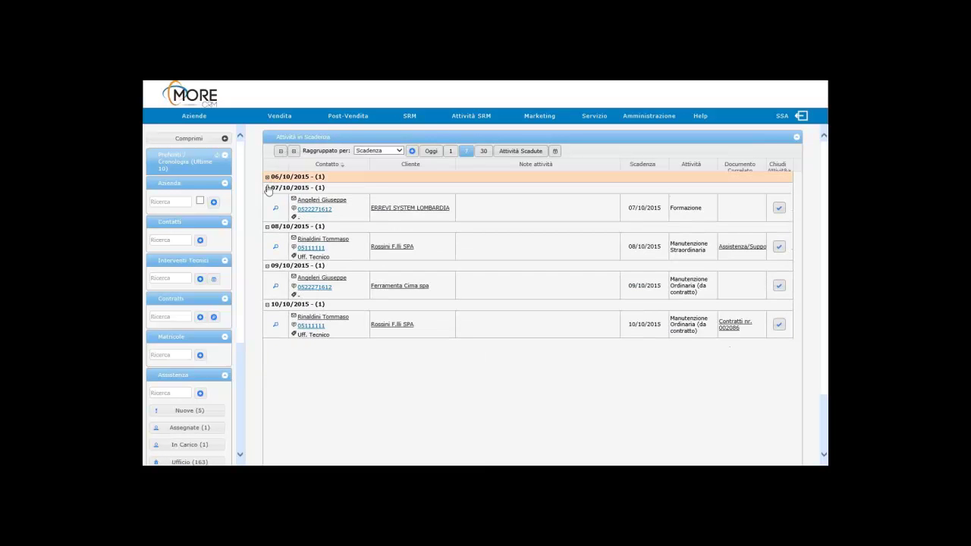
{"action": "left_click", "coordinate": [267, 187]}
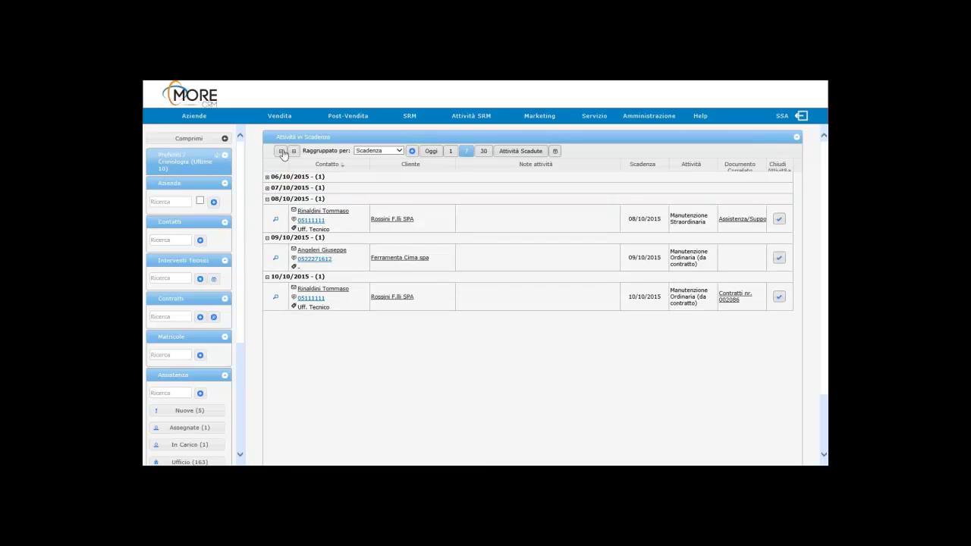
{"action": "left_click", "coordinate": [280, 150]}
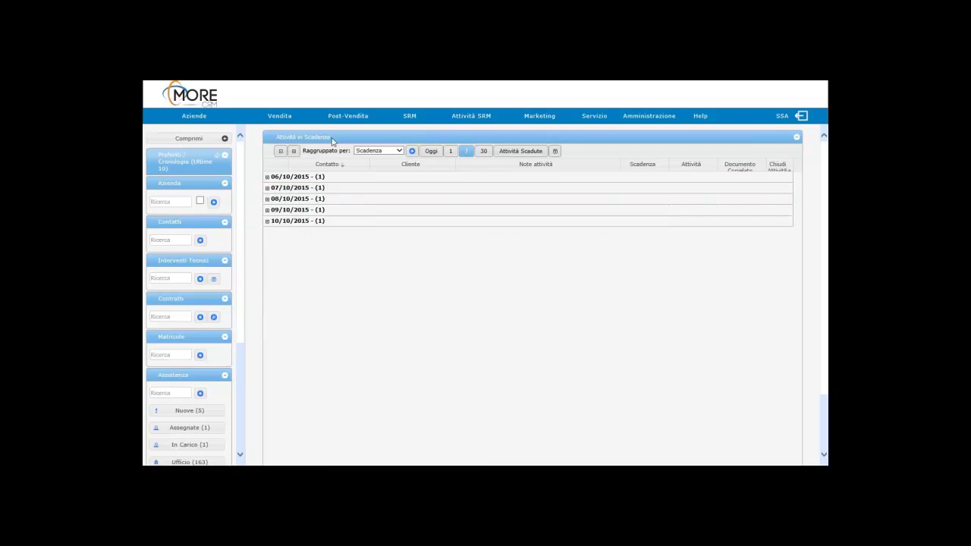
{"action": "left_click", "coordinate": [293, 151]}
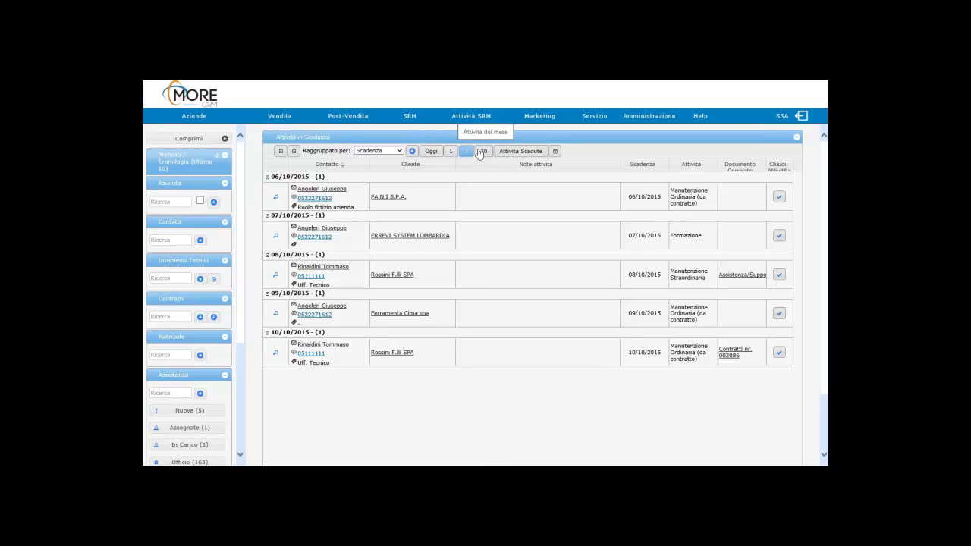
Step: Open the weekly activity calendar and add the first technician to the user selection
{"action": "left_click", "coordinate": [555, 153]}
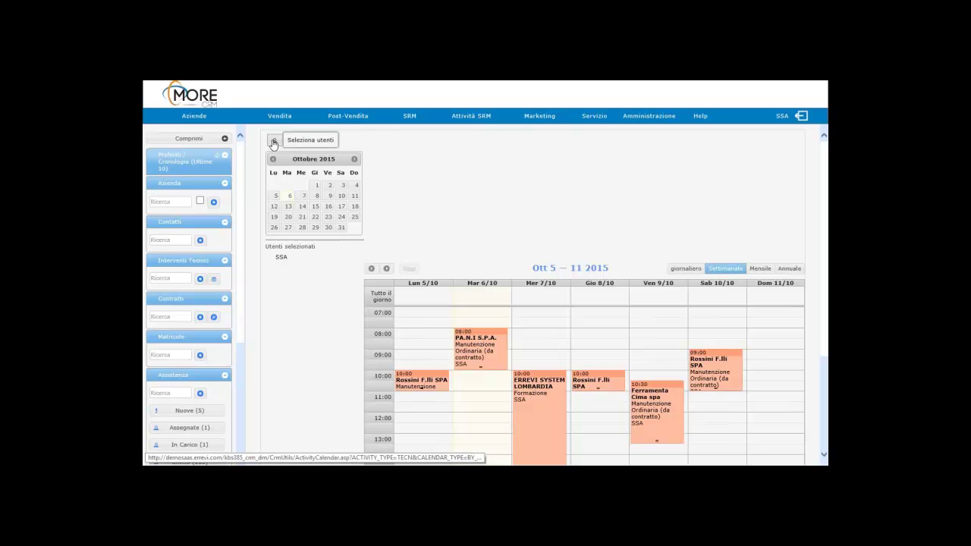
{"action": "left_click", "coordinate": [274, 143]}
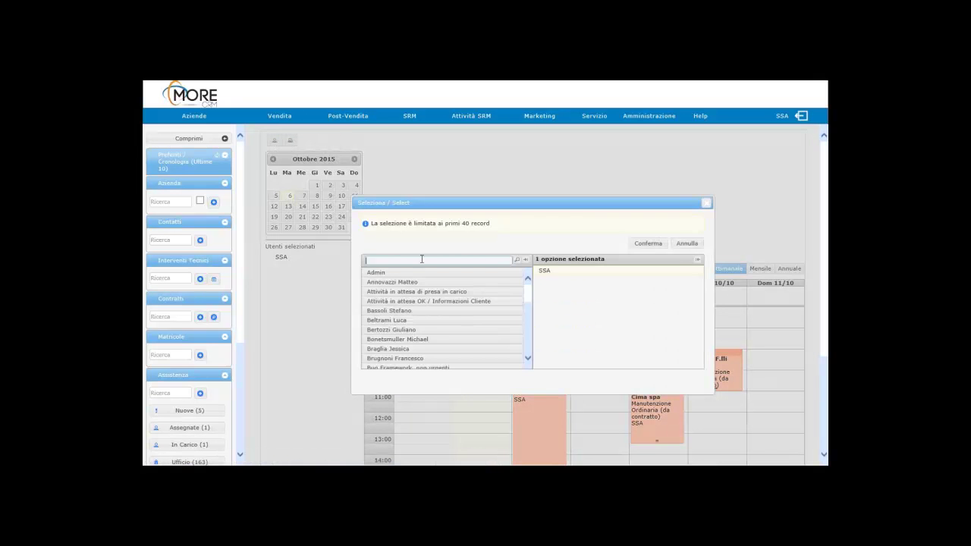
{"action": "type", "text": "lenn"}
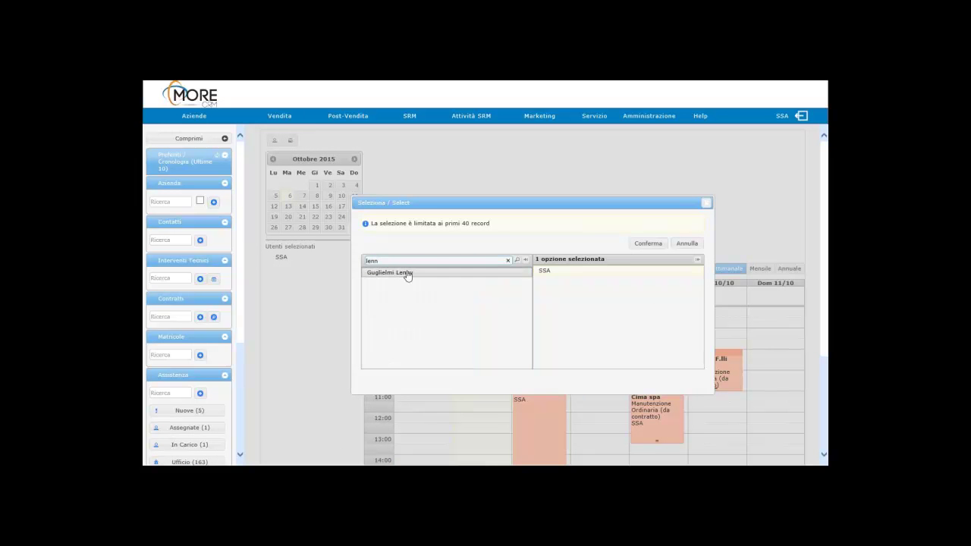
{"action": "left_click", "coordinate": [407, 275]}
Step: Filter for a second technician, add them, and confirm the three-user calendar selection
{"action": "key", "text": "ctrl+a"}
{"action": "type", "text": "stef"}
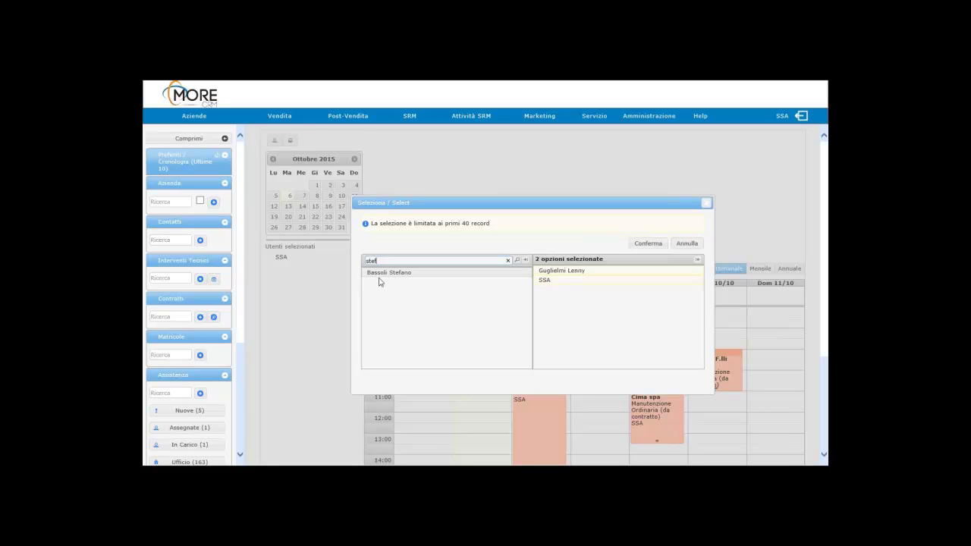
{"action": "left_click", "coordinate": [379, 275]}
{"action": "left_click", "coordinate": [643, 244]}
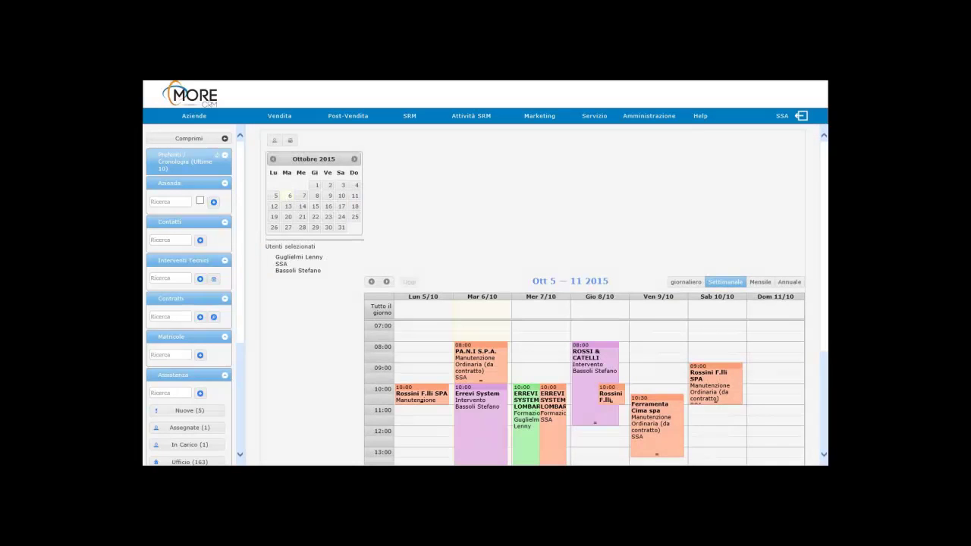
Step: Reschedule the Rossini F.lli appointment on Thu 8/10 from 10:00 to 12:00, then go home
{"action": "scroll", "coordinate": [638, 348], "scroll_direction": "down", "scroll_amount": 2}
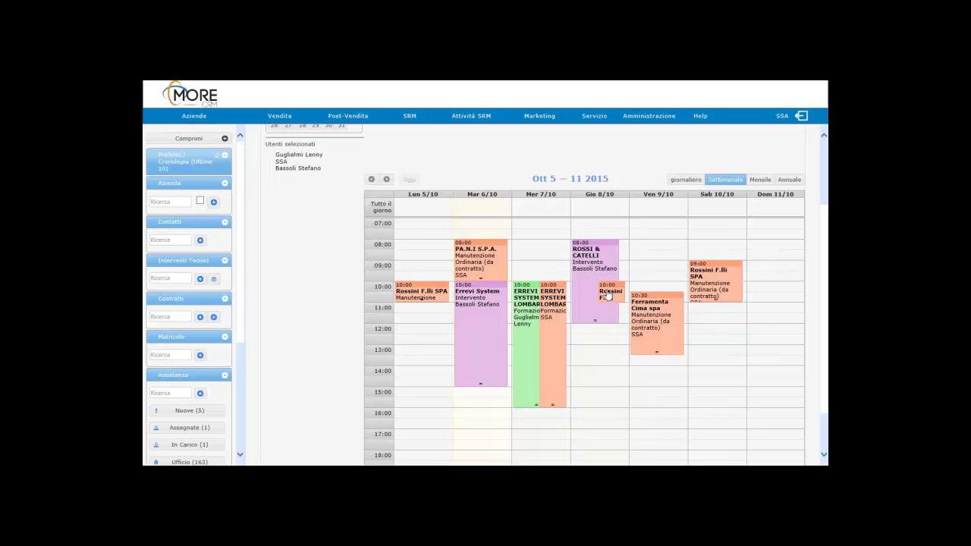
{"action": "left_click_drag", "start_coordinate": [610, 297], "coordinate": [599, 333]}
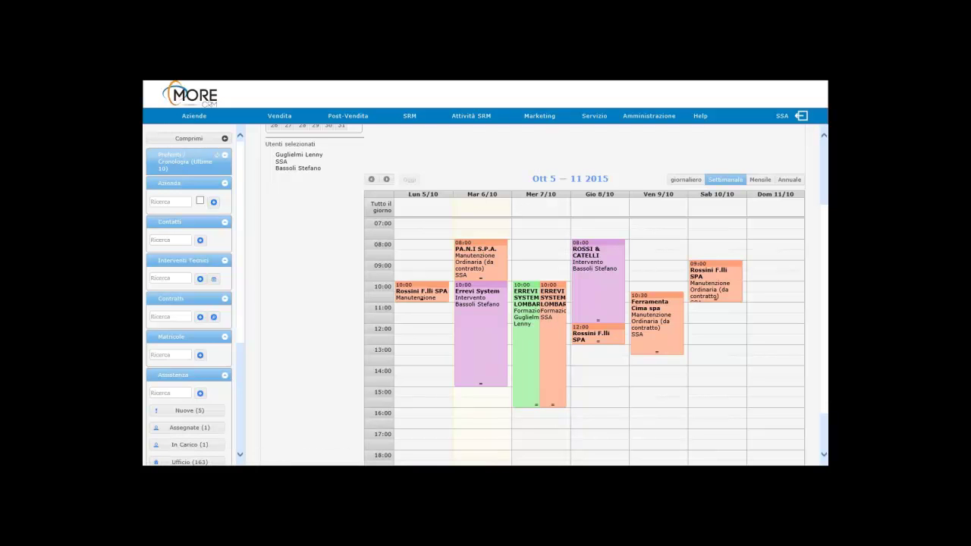
{"action": "left_click", "coordinate": [185, 97]}
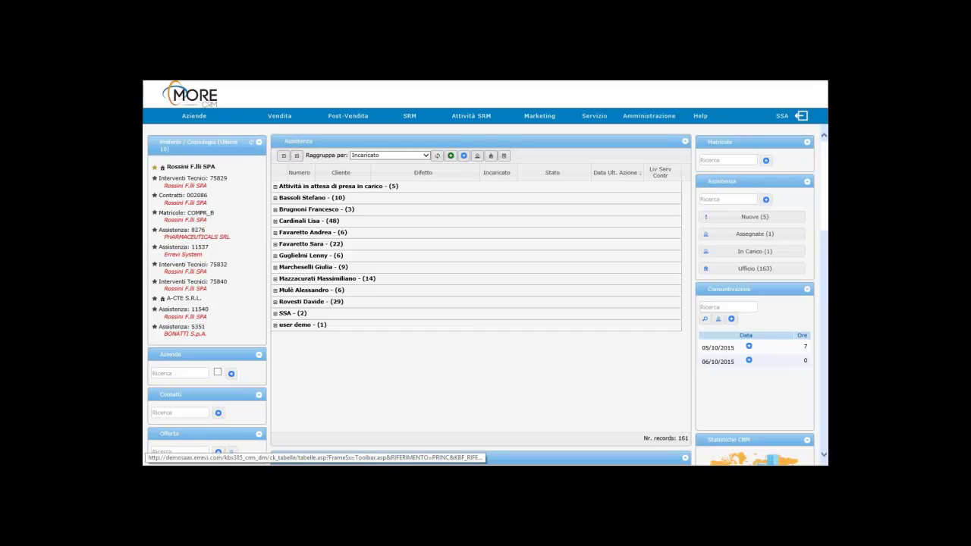
Step: Open the Rossini F.lli SPA company record and show its Contratti (5) list
{"action": "left_click", "coordinate": [189, 166]}
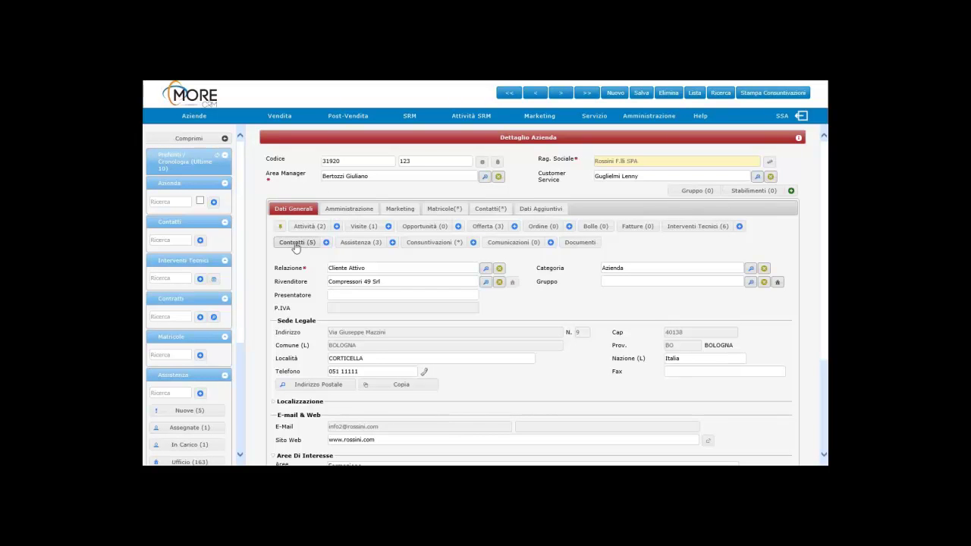
{"action": "left_click", "coordinate": [295, 244]}
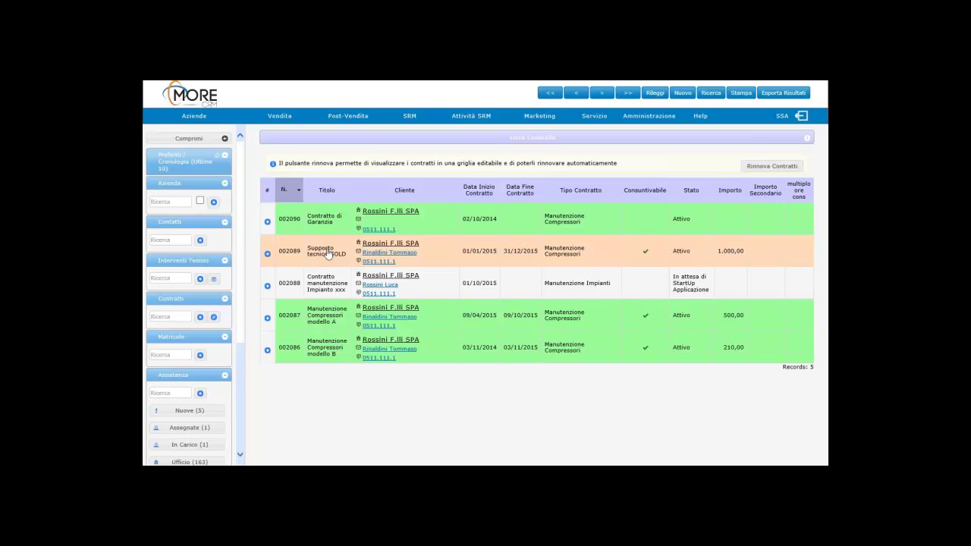
Step: Open contract 002089 'Supporto tecnico GOLD' from the Lista Contratti grid
{"action": "left_click", "coordinate": [328, 254]}
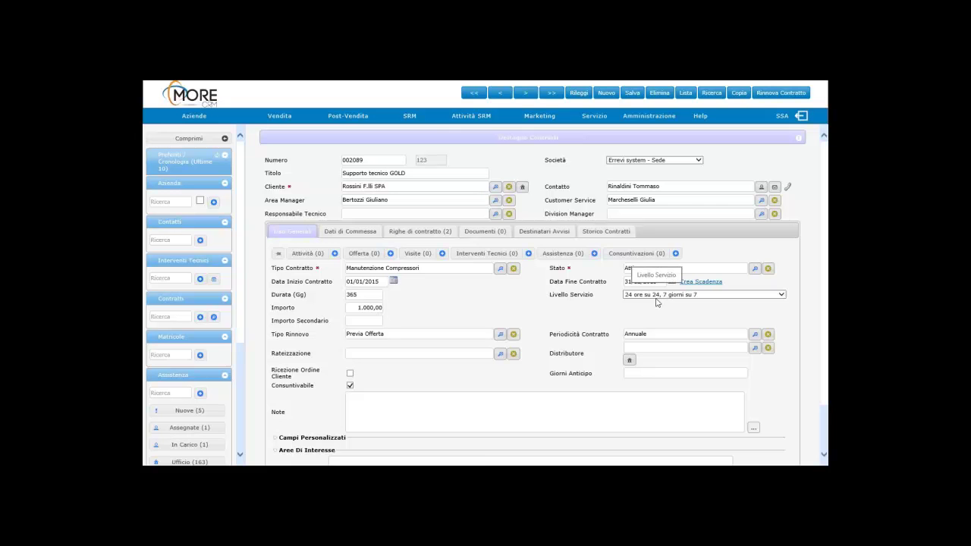
Step: View the Righe di contratto of 002089, then return to the Lista Contratti
{"action": "left_click", "coordinate": [429, 232]}
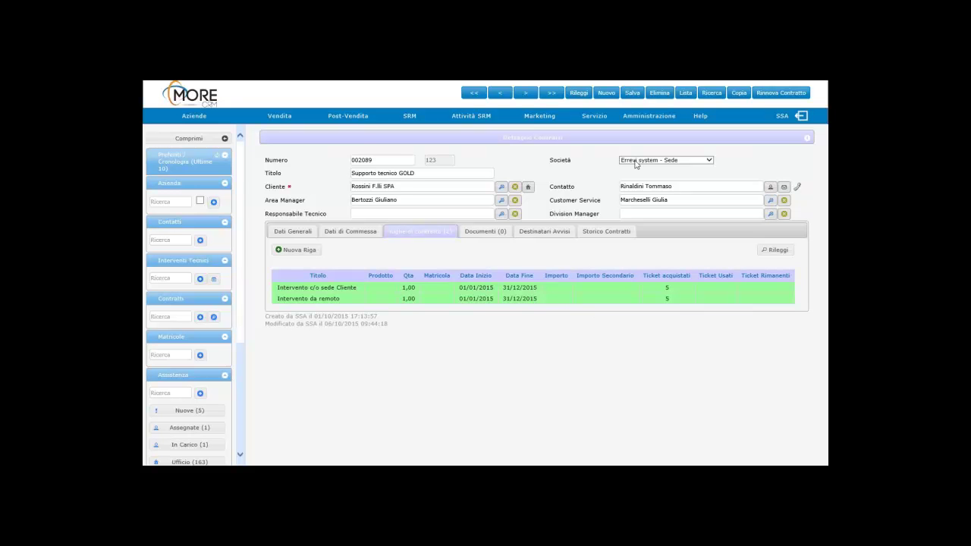
{"action": "left_click", "coordinate": [685, 94]}
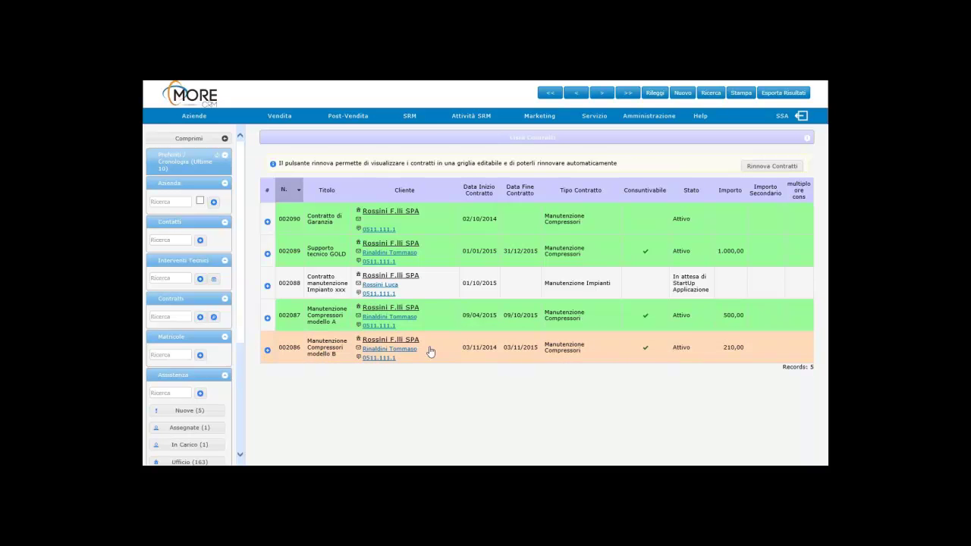
Step: Open contract 002086, view its Storico Contratti and Dati Generali, then return to the list
{"action": "left_click", "coordinate": [522, 348]}
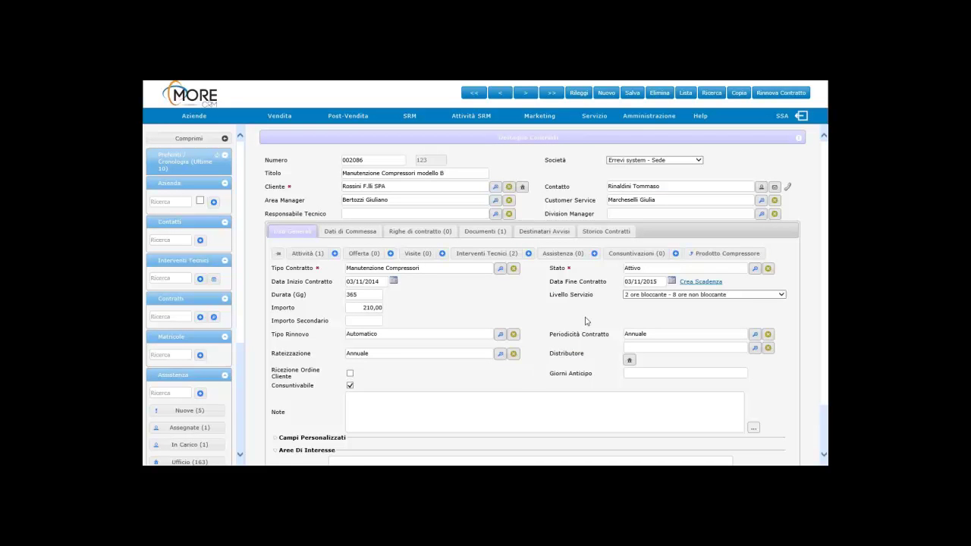
{"action": "left_click", "coordinate": [609, 231]}
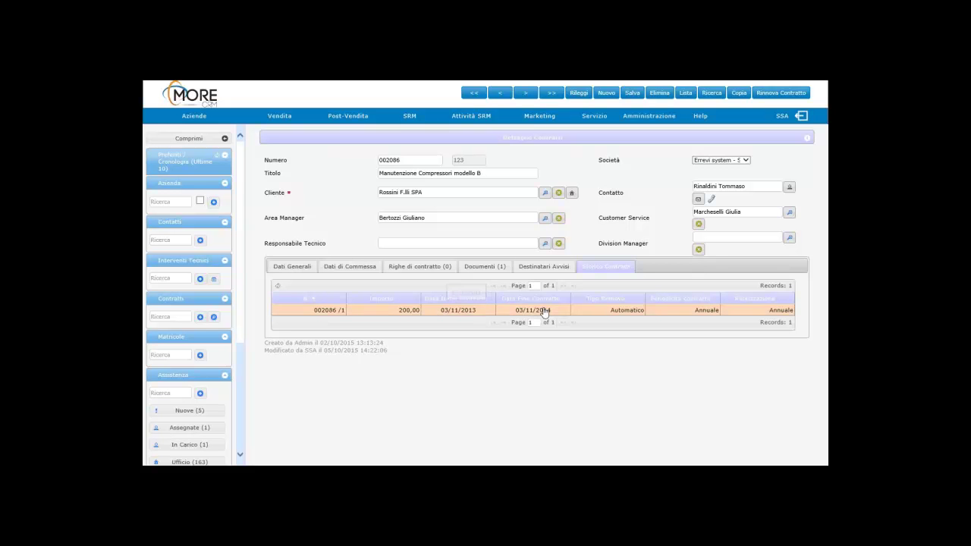
{"action": "left_click", "coordinate": [296, 271]}
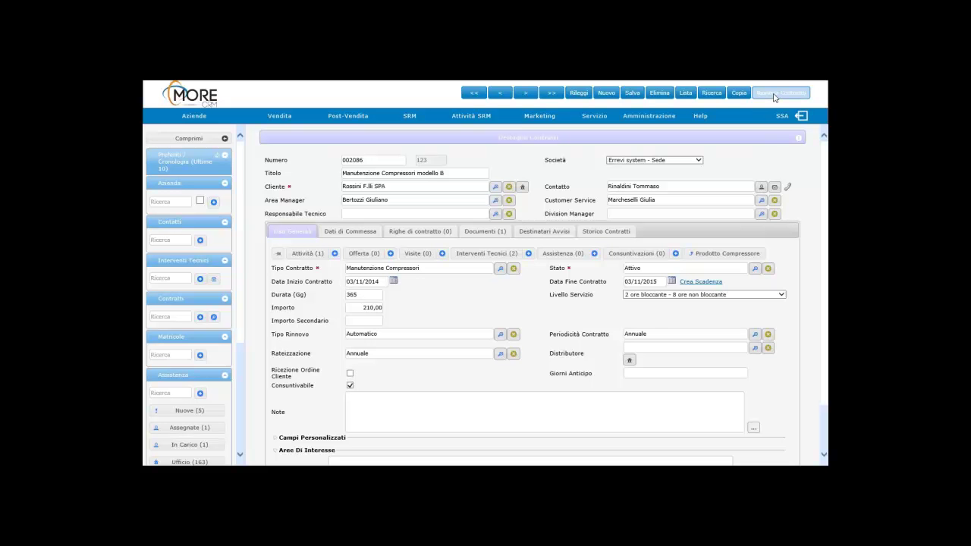
{"action": "left_click", "coordinate": [686, 93]}
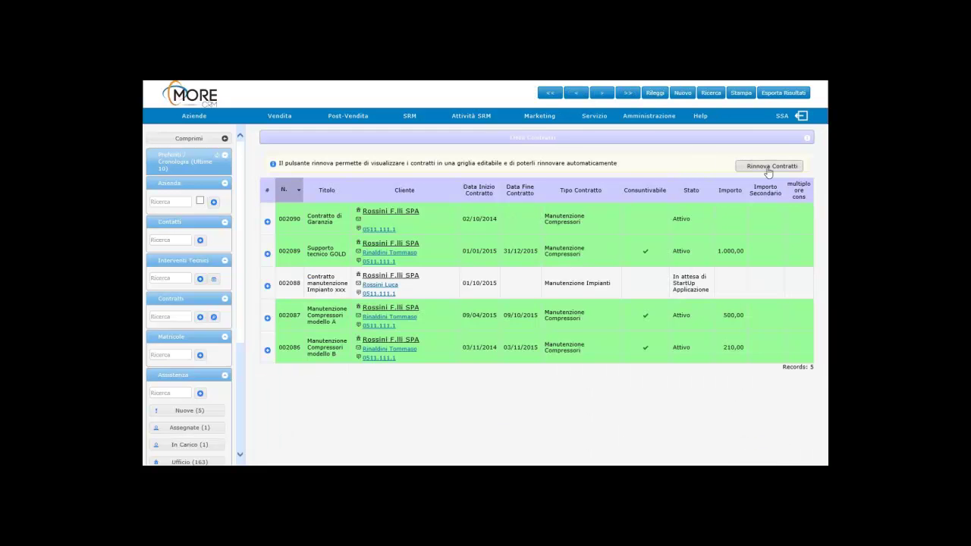
Step: Inspect the Rinnova Contratti grid and its percentage increase field, then return home
{"action": "left_click", "coordinate": [770, 166]}
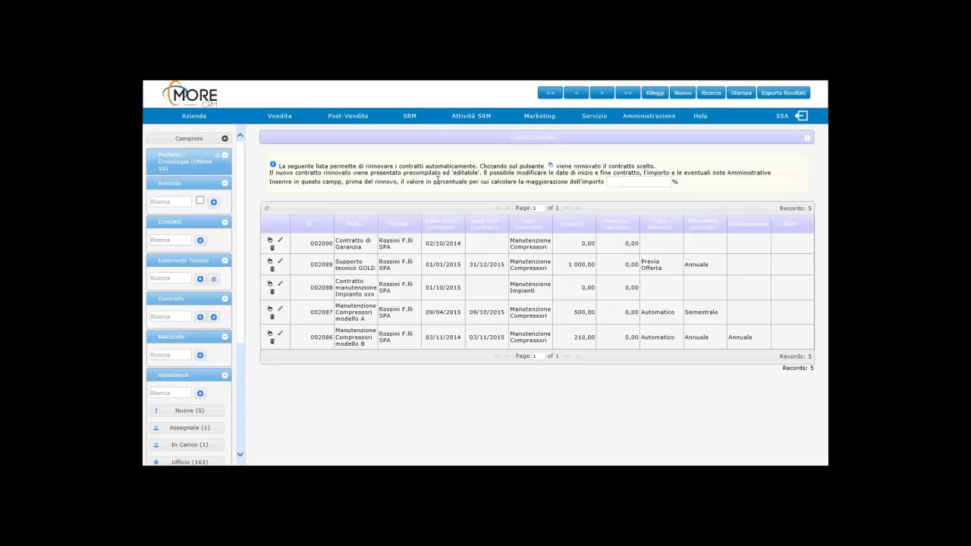
{"action": "left_click", "coordinate": [644, 181]}
{"action": "left_click", "coordinate": [193, 115]}
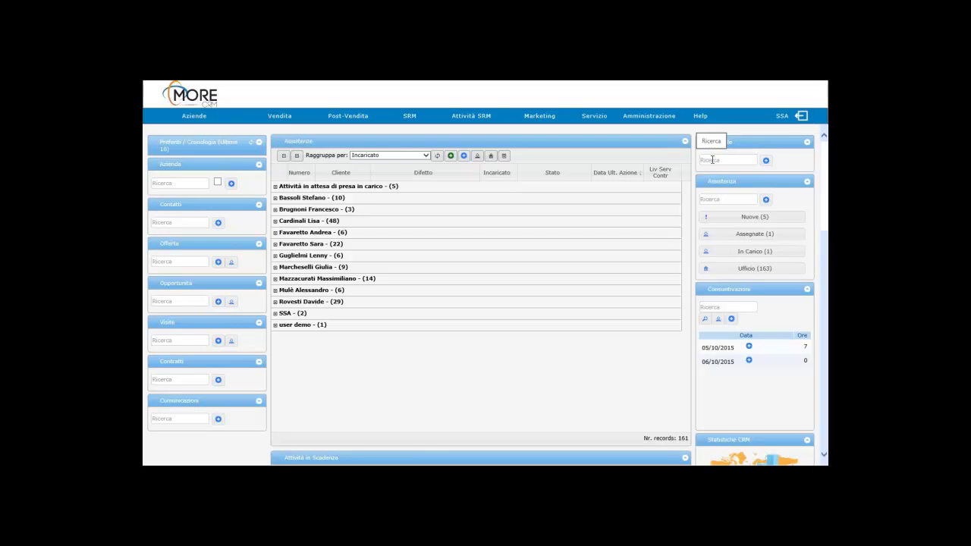
Step: Search Matricole for 'comp0409' and open the COMP0409 Compressore MIDI record
{"action": "left_click", "coordinate": [712, 160]}
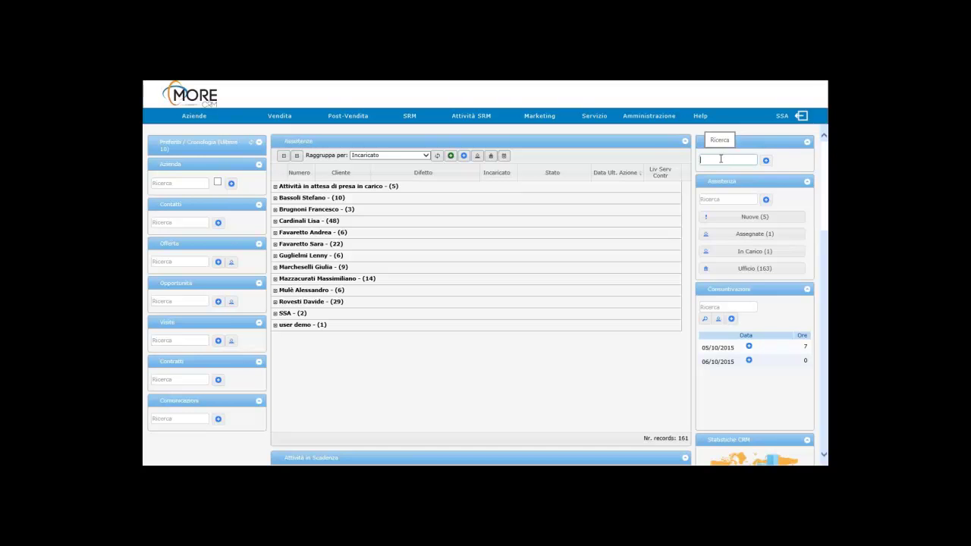
{"action": "type", "text": "comp0"}
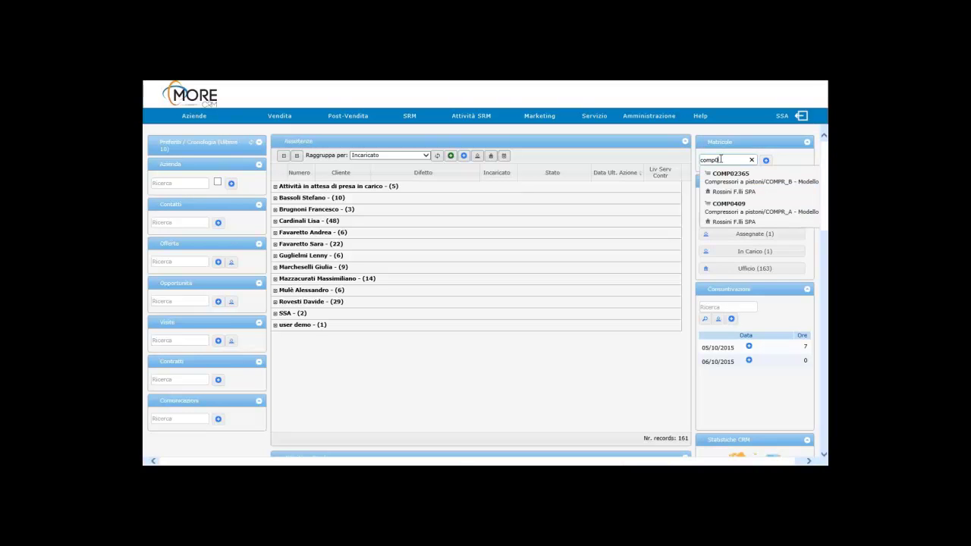
{"action": "type", "text": "409"}
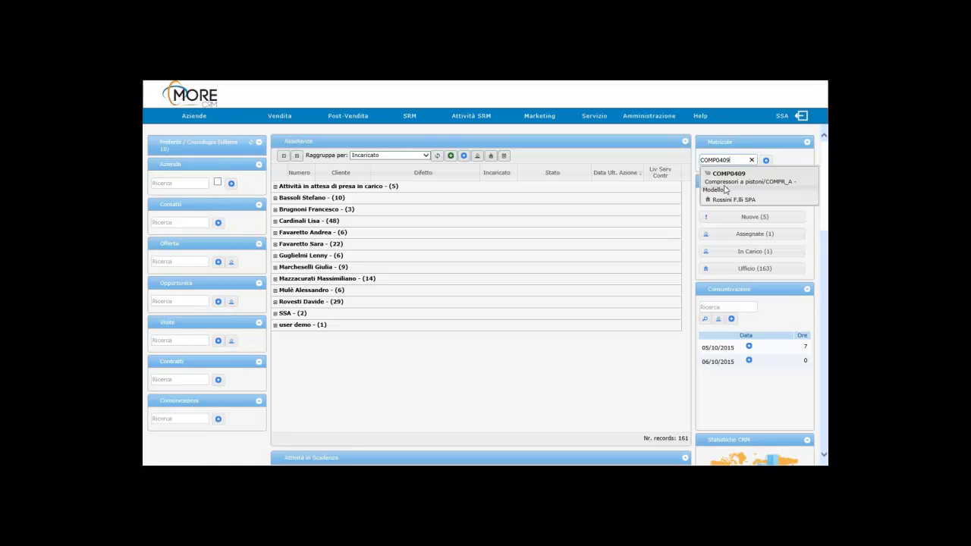
{"action": "left_click", "coordinate": [726, 189]}
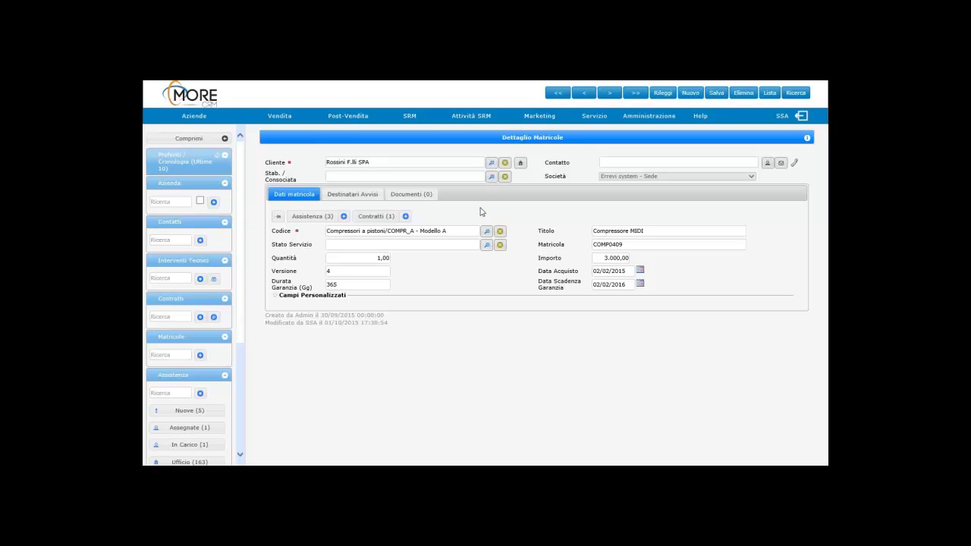
Step: Start a new assistance ticket for COMP0409 linked to contract 002087
{"action": "left_click", "coordinate": [343, 217]}
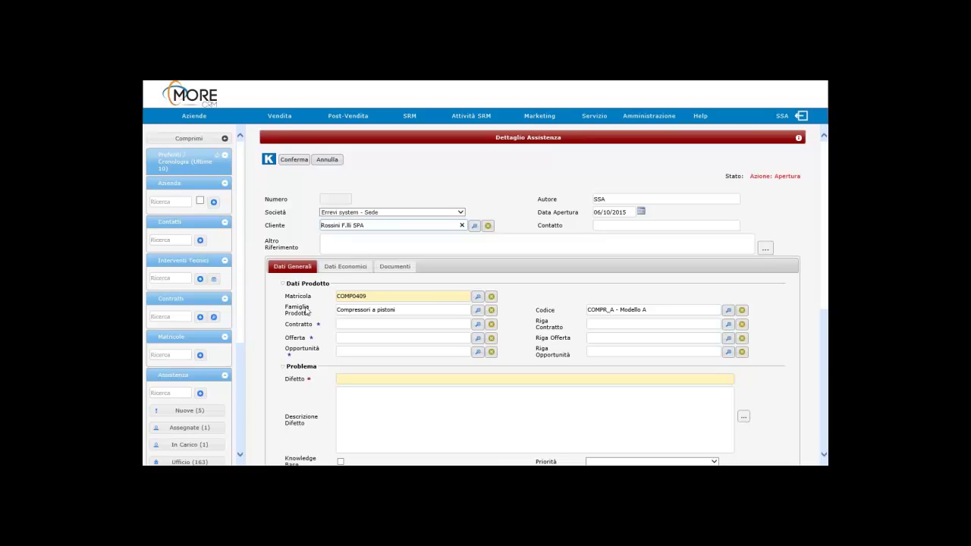
{"action": "scroll", "coordinate": [340, 301], "scroll_direction": "down", "scroll_amount": 1}
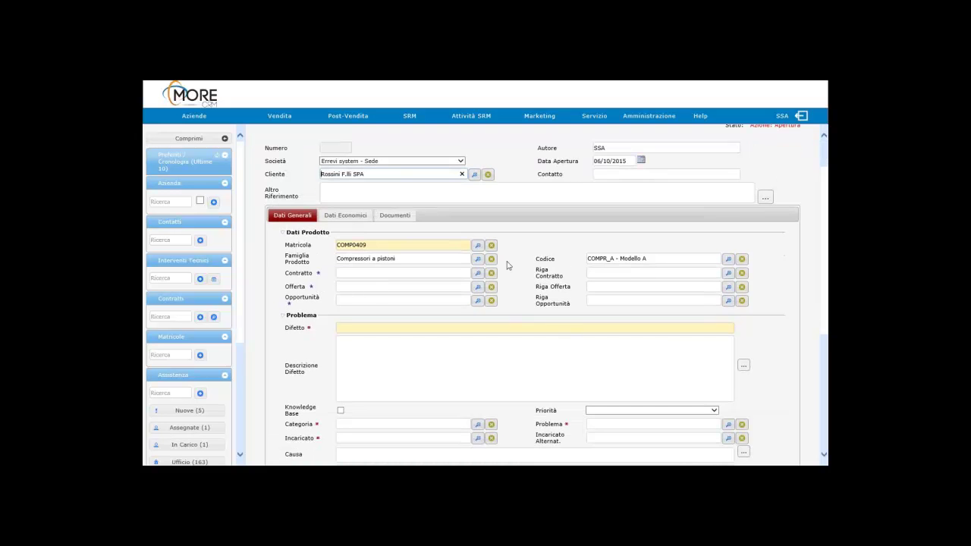
{"action": "left_click", "coordinate": [477, 274]}
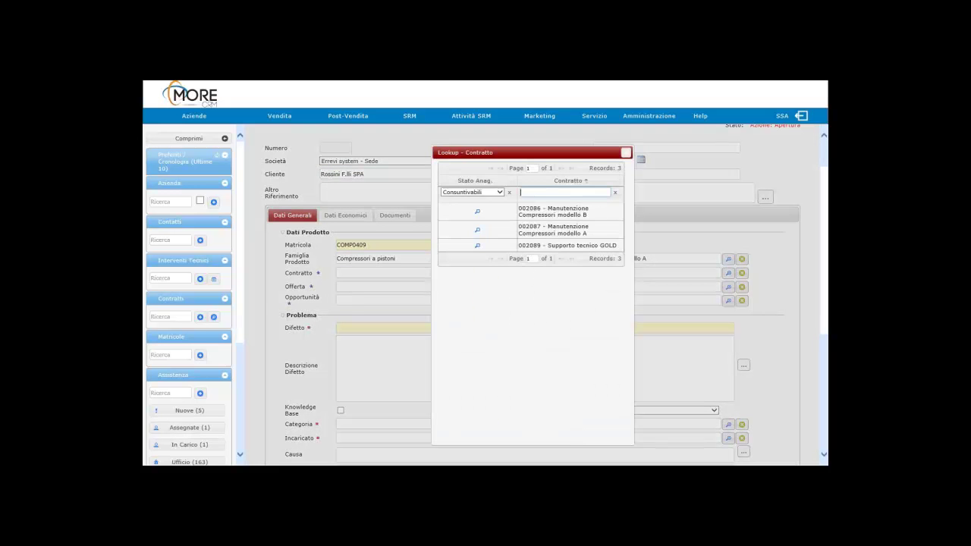
{"action": "left_click", "coordinate": [558, 234]}
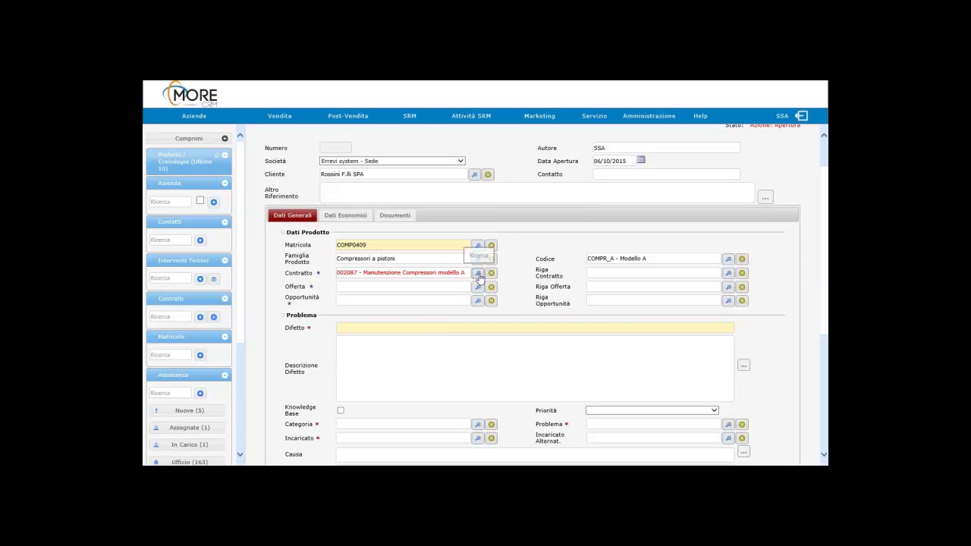
Step: Enter 'Malfunzionamento' as the ticket's defect and move to Descrizione Difetto
{"action": "left_click", "coordinate": [420, 329]}
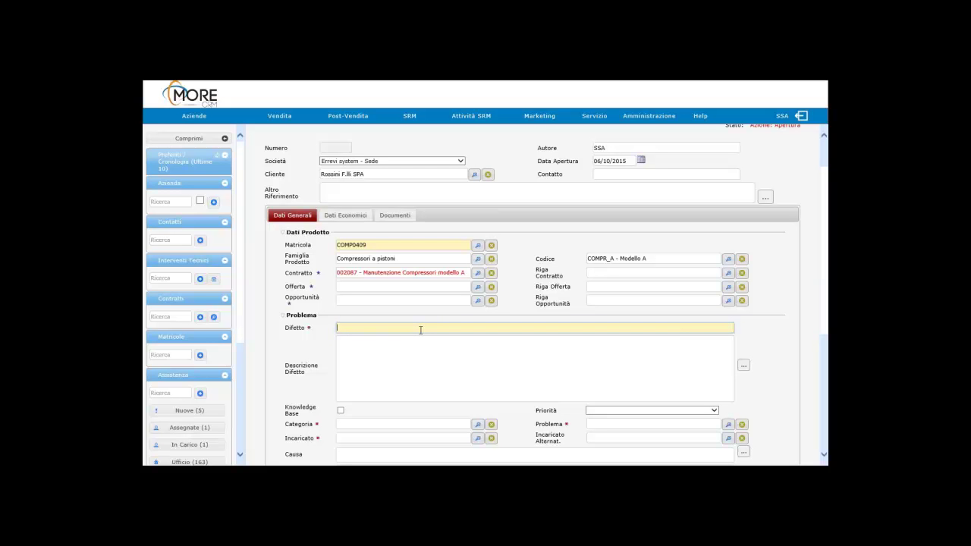
{"action": "type", "text": "Malfunzionamento"}
{"action": "left_click", "coordinate": [395, 345]}
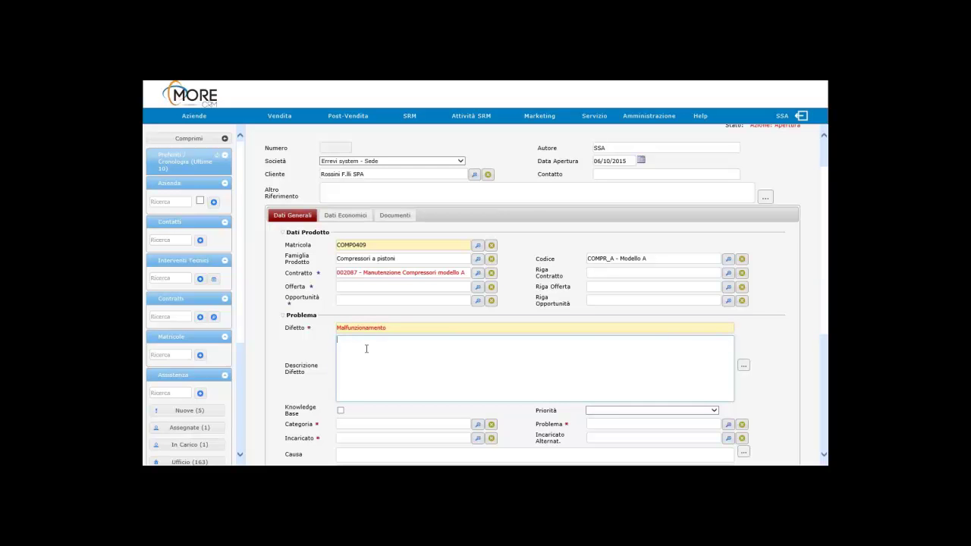
{"action": "scroll", "coordinate": [366, 349], "scroll_direction": "down", "scroll_amount": 3}
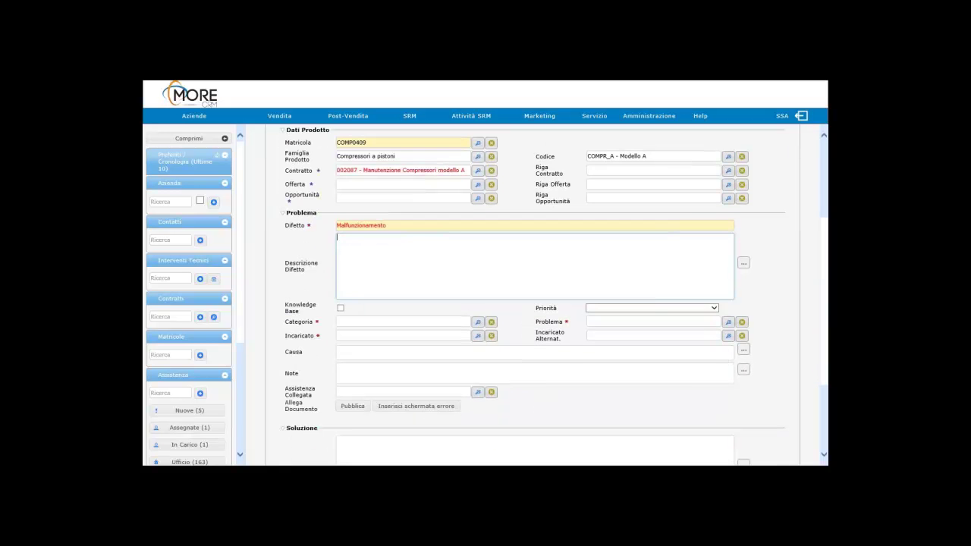
Step: Set the ticket's priority to 2 - Medio alta, category to Malfunzionamento and problem to Compressore
{"action": "left_click", "coordinate": [624, 308]}
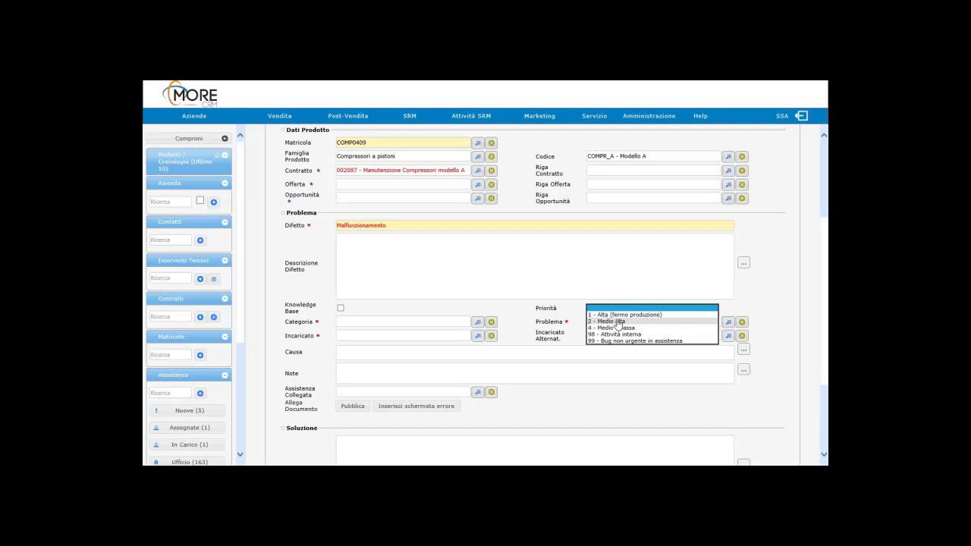
{"action": "left_click", "coordinate": [618, 321]}
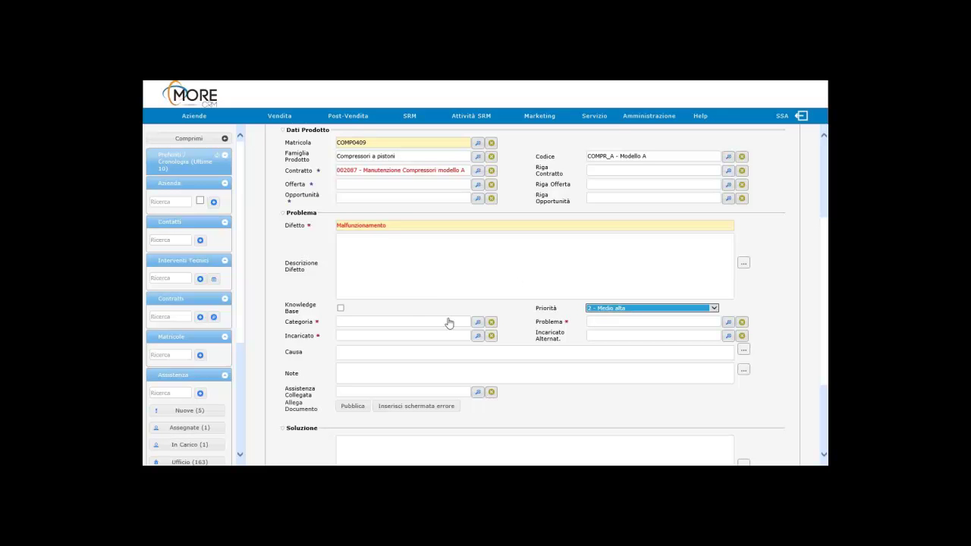
{"action": "left_click", "coordinate": [477, 322]}
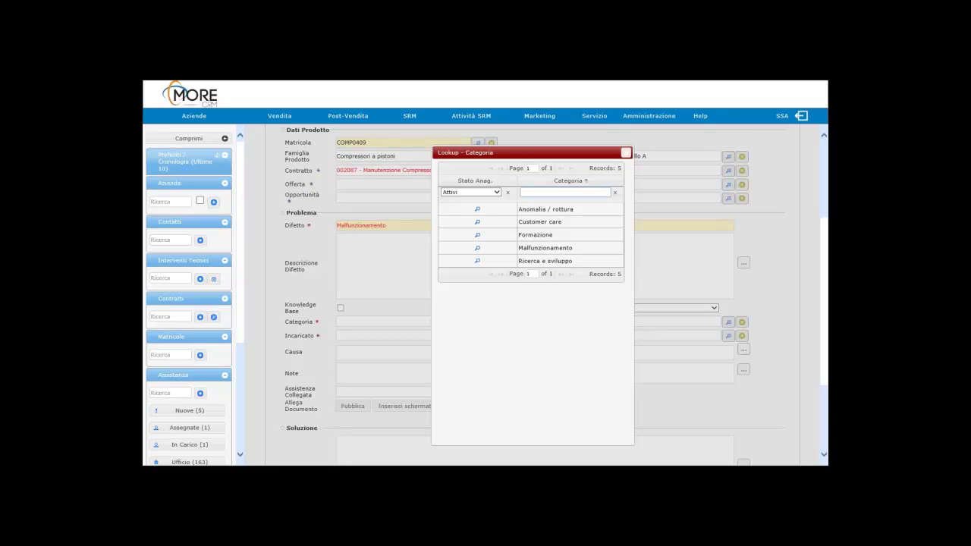
{"action": "left_click", "coordinate": [544, 249]}
{"action": "left_click", "coordinate": [606, 324]}
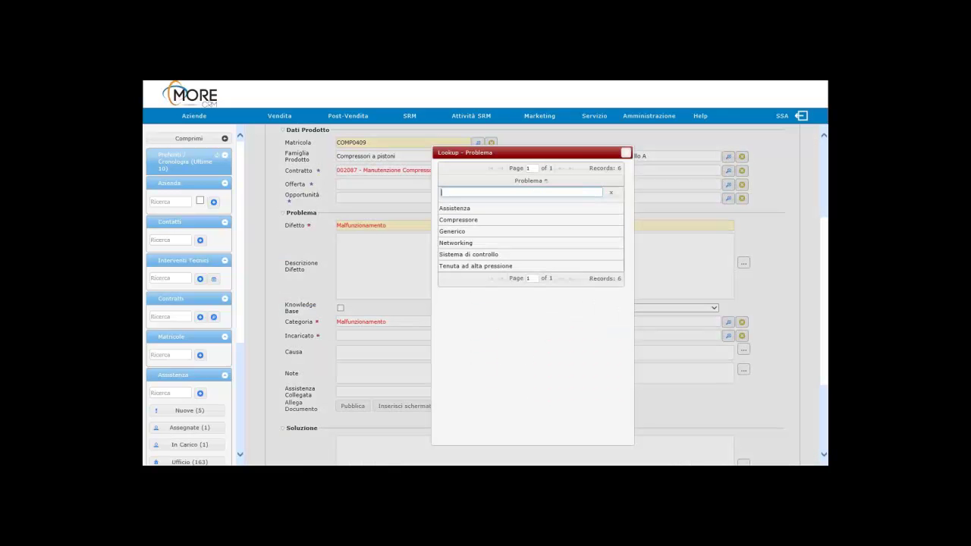
{"action": "left_click", "coordinate": [463, 219]}
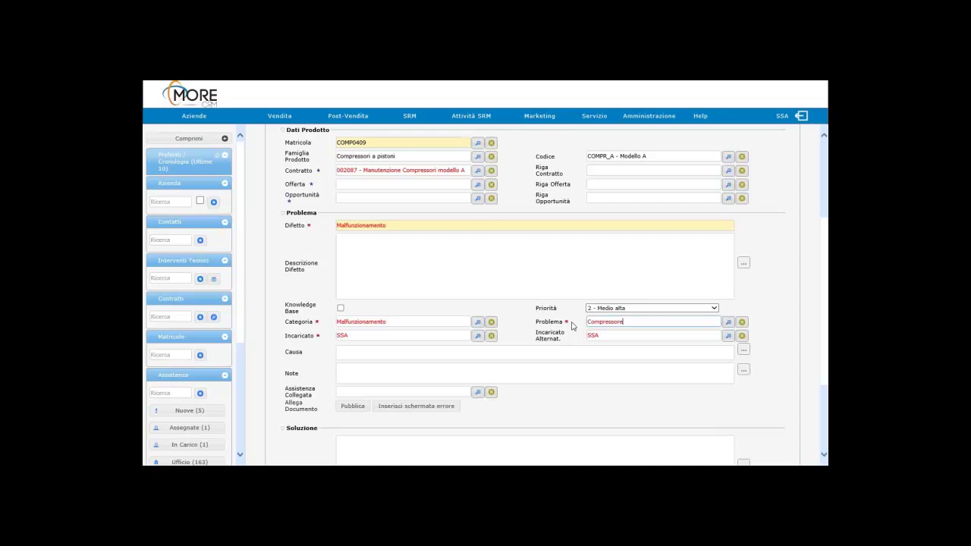
Step: Assign the ticket to Attività in attesa di presa in carico and confirm it as new ticket 11542
{"action": "left_click", "coordinate": [477, 335]}
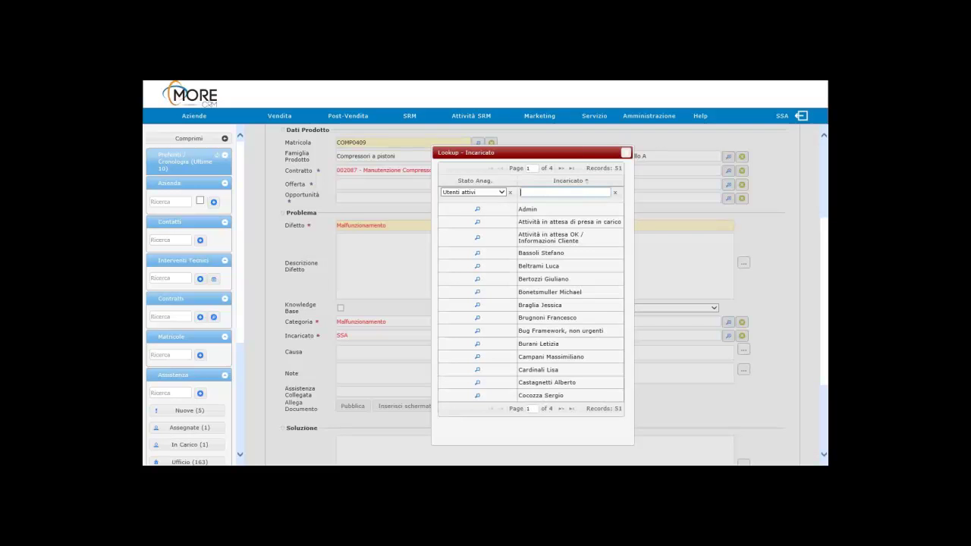
{"action": "left_click", "coordinate": [559, 221]}
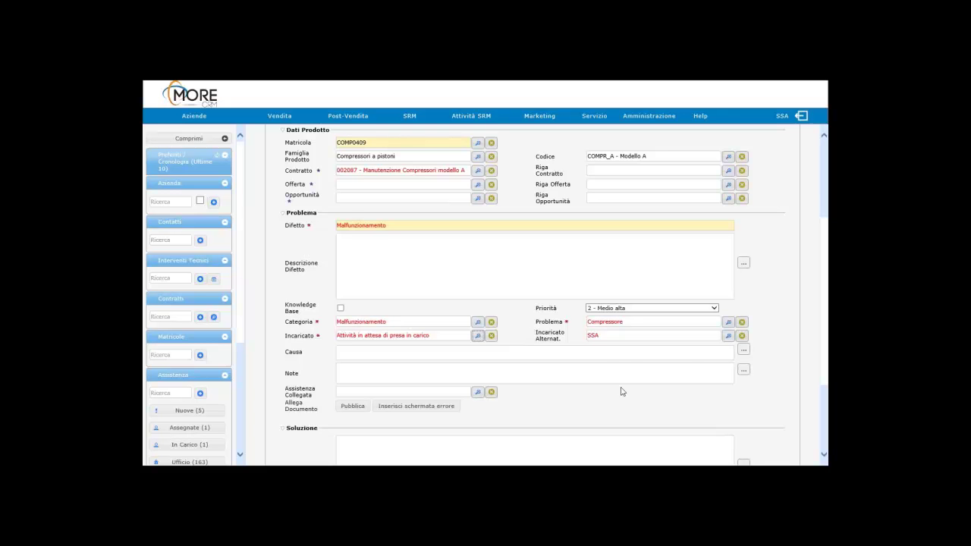
{"action": "scroll", "coordinate": [622, 389], "scroll_direction": "up", "scroll_amount": 3}
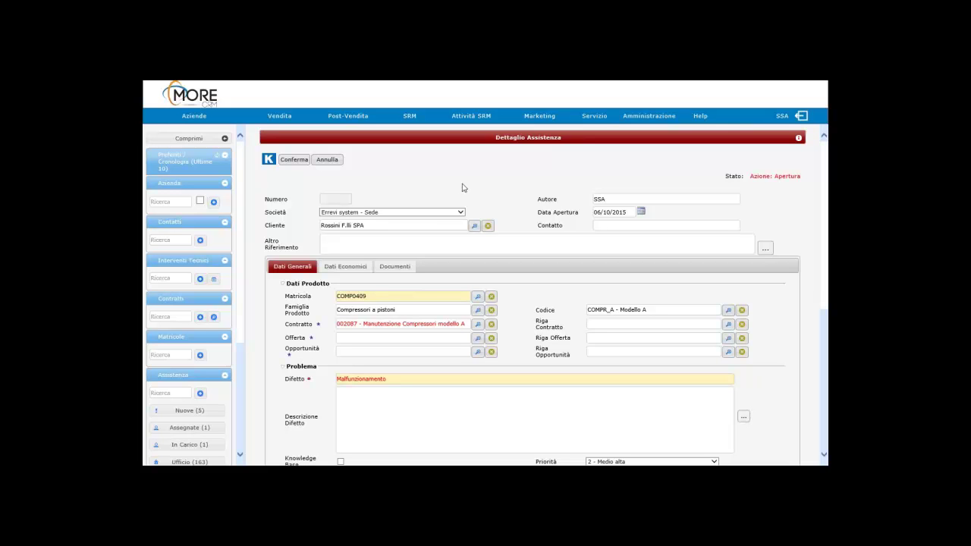
{"action": "left_click", "coordinate": [294, 161]}
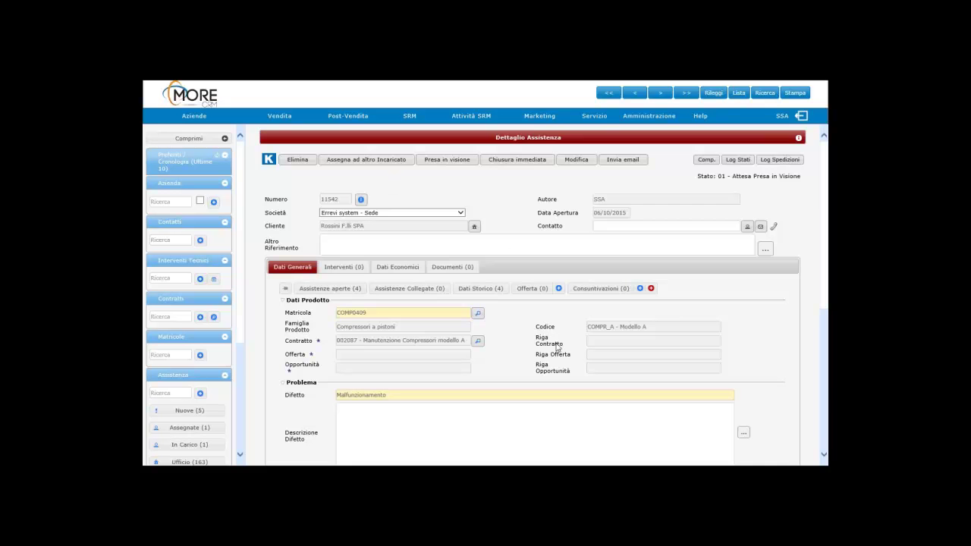
{"action": "scroll", "coordinate": [557, 348], "scroll_direction": "down", "scroll_amount": 4}
{"action": "scroll", "coordinate": [498, 316], "scroll_direction": "up", "scroll_amount": 1}
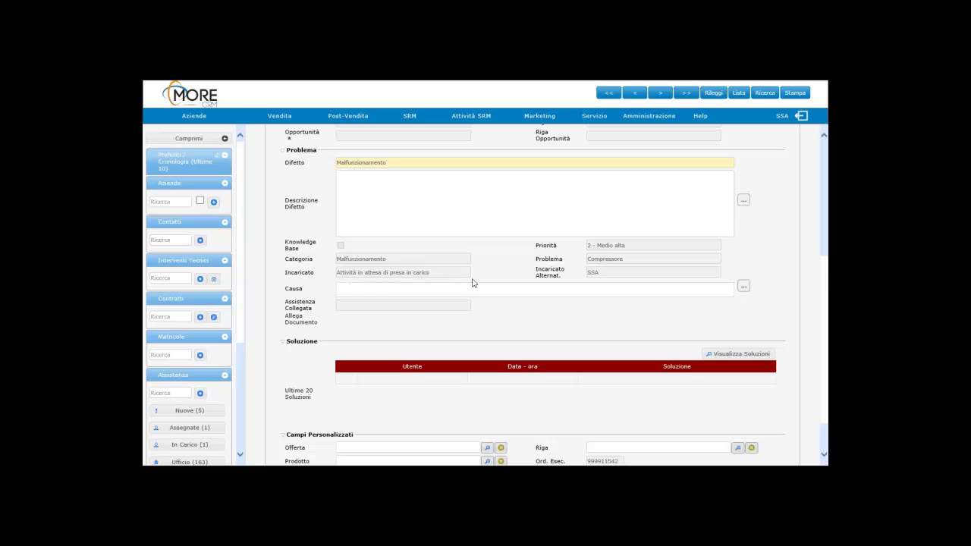
Step: From the home page, list the Nuove tickets awaiting take-over and open ticket 11542
{"action": "left_click", "coordinate": [190, 97]}
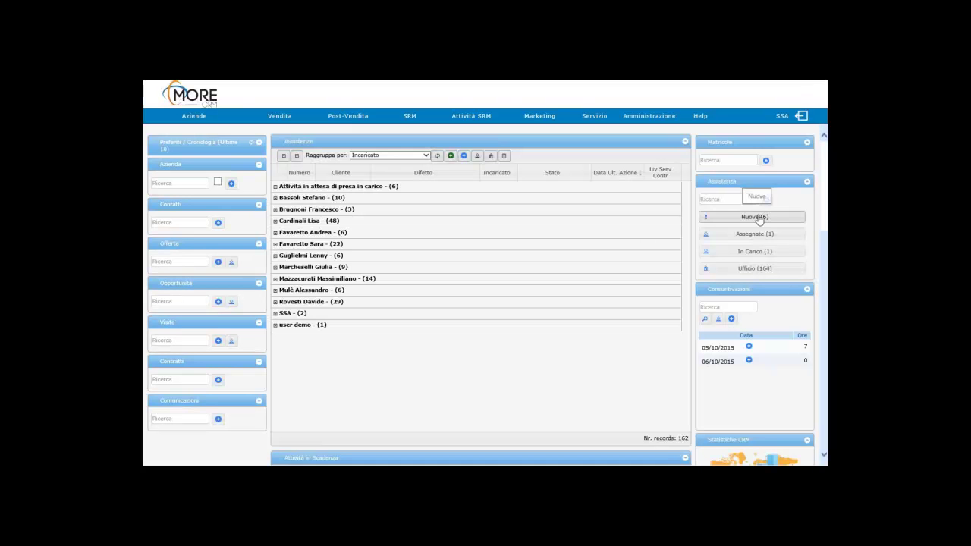
{"action": "left_click", "coordinate": [274, 187]}
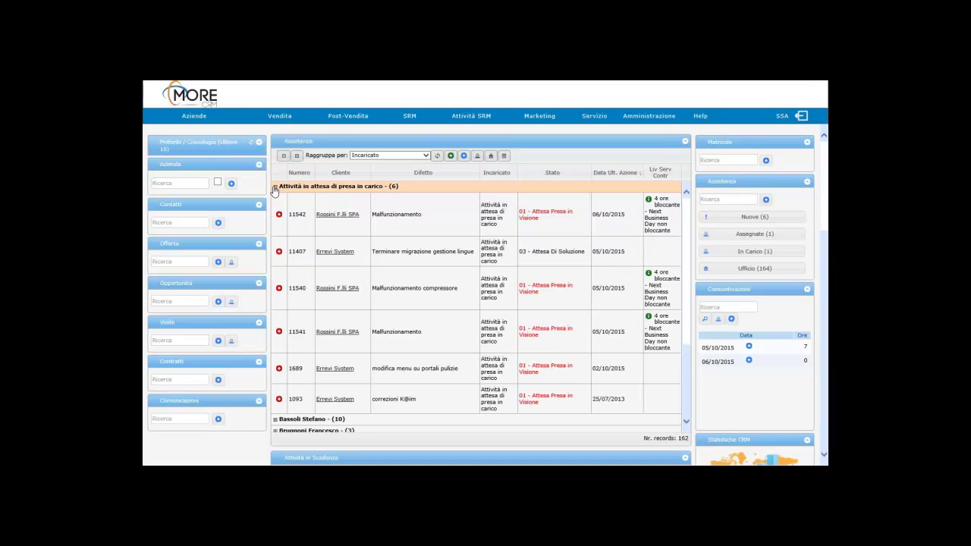
{"action": "left_click", "coordinate": [774, 217]}
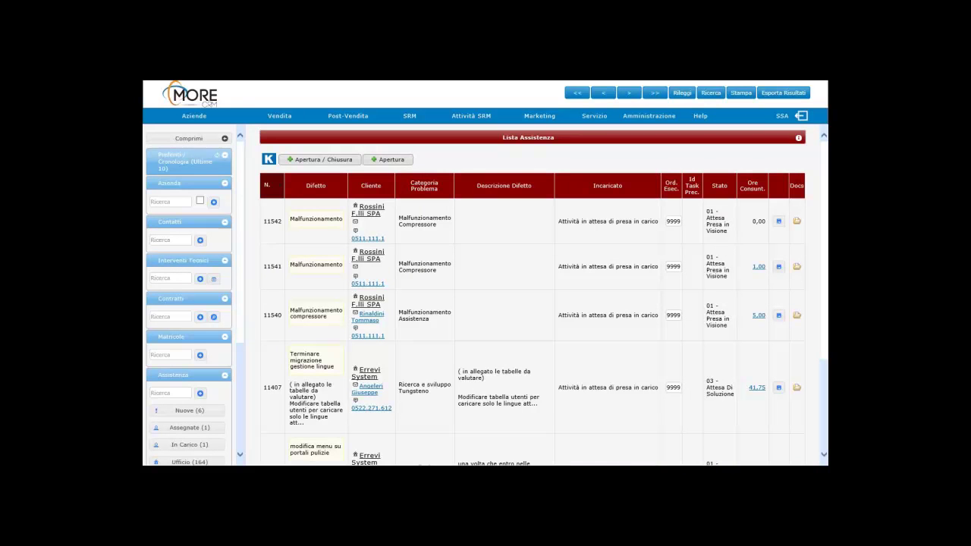
{"action": "left_click", "coordinate": [436, 228]}
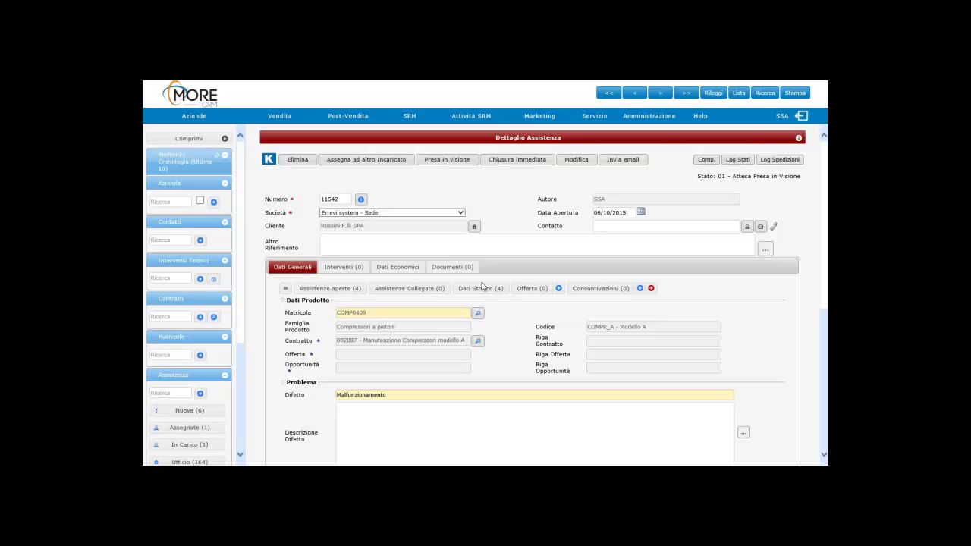
Step: Mark ticket 11542 as Presa in visione and view its still-empty Interventi tab
{"action": "left_click", "coordinate": [446, 163]}
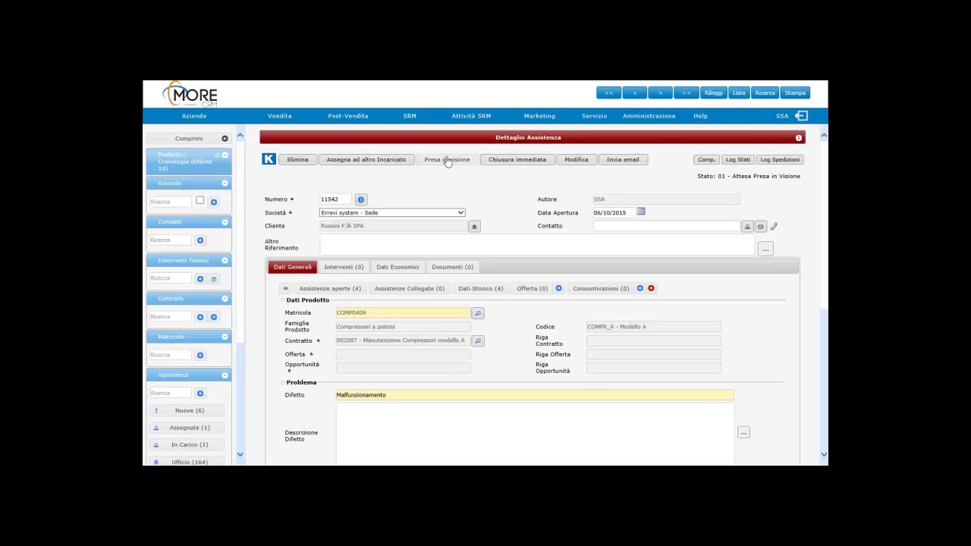
{"action": "left_click", "coordinate": [448, 165]}
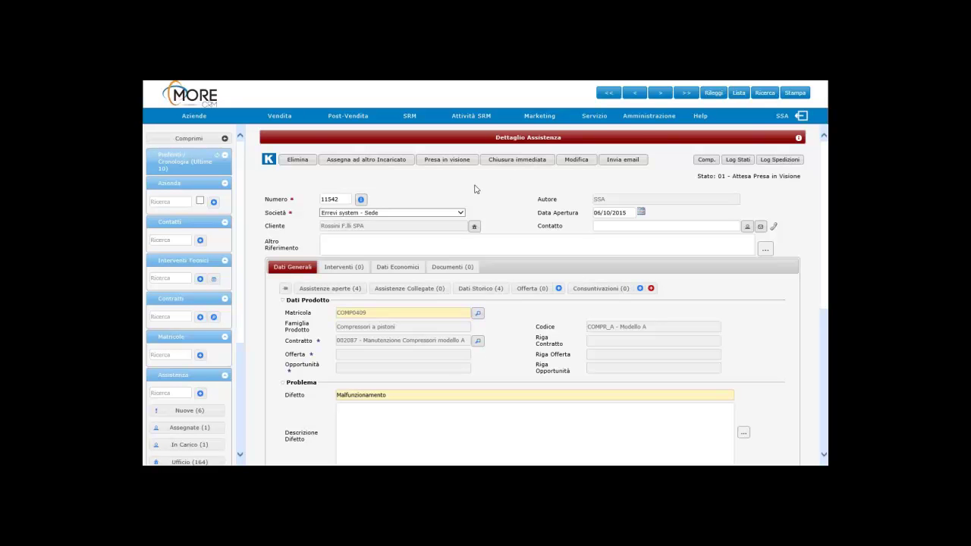
{"action": "scroll", "coordinate": [475, 189], "scroll_direction": "down", "scroll_amount": 3}
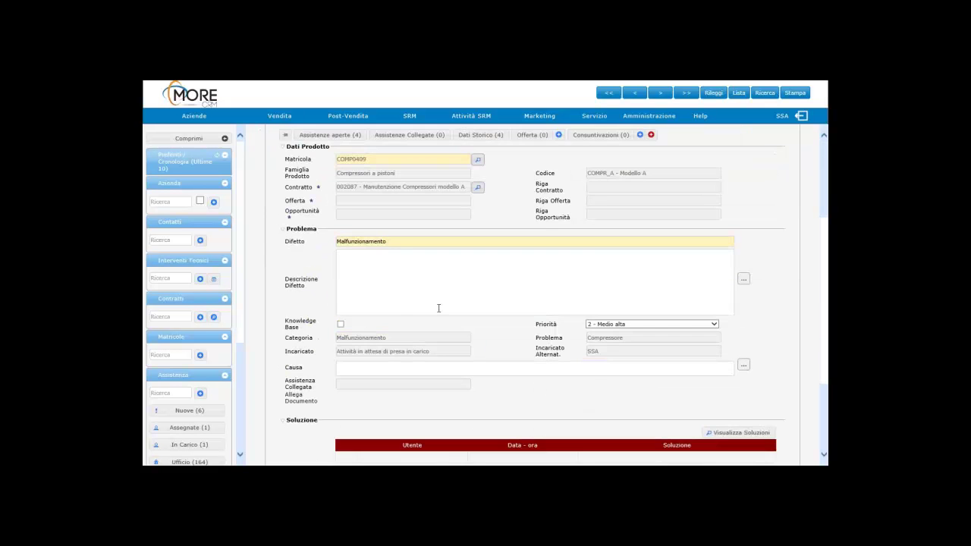
{"action": "scroll", "coordinate": [438, 308], "scroll_direction": "down", "scroll_amount": 2}
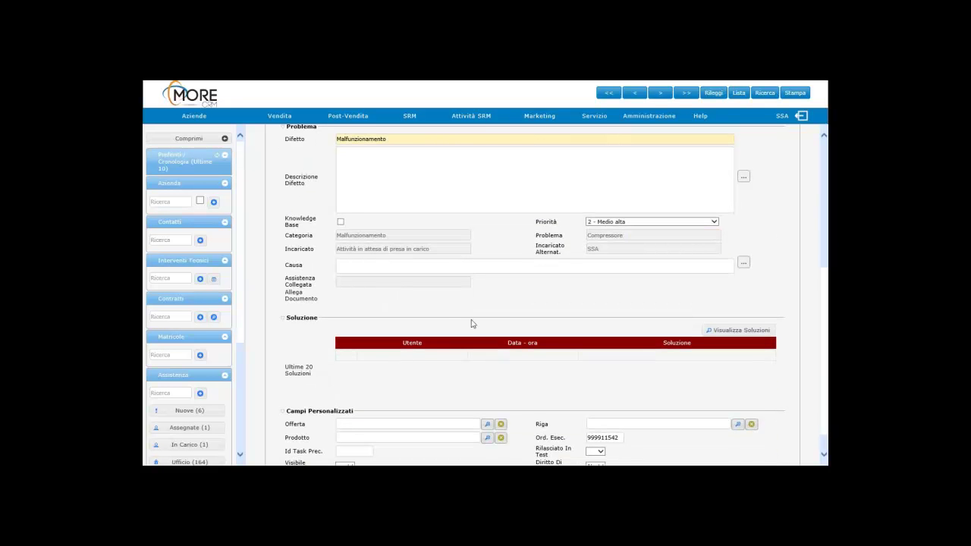
{"action": "scroll", "coordinate": [471, 324], "scroll_direction": "up", "scroll_amount": 5}
{"action": "left_click", "coordinate": [346, 219]}
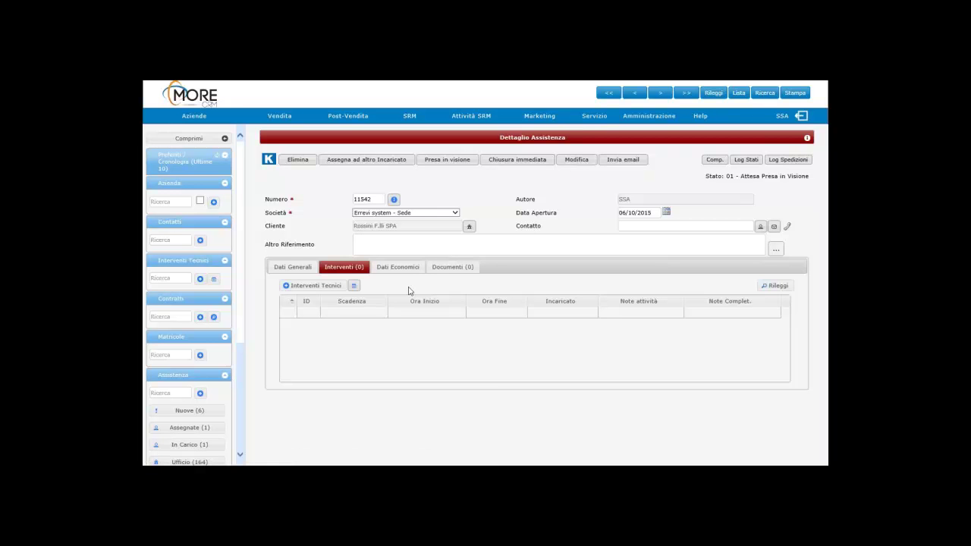
{"action": "left_click", "coordinate": [354, 286]}
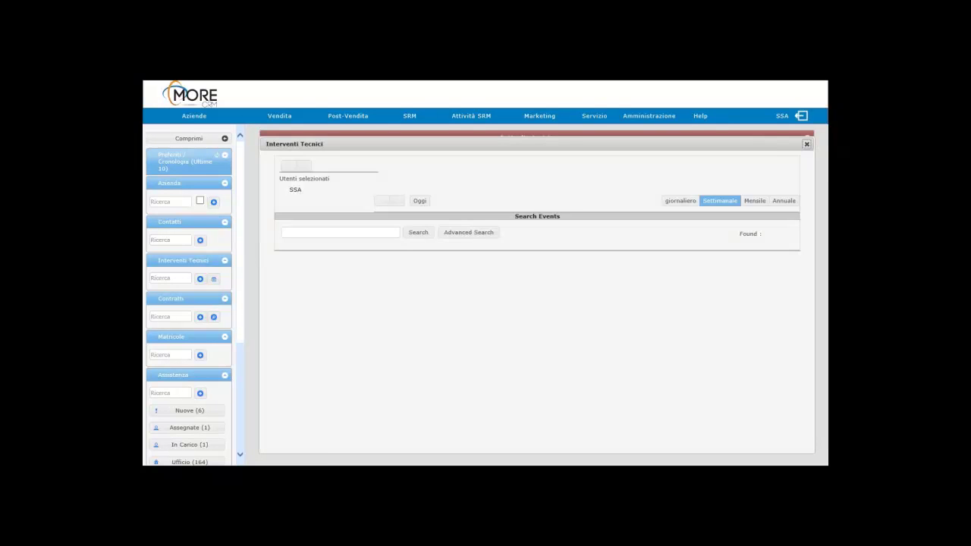
{"action": "left_click", "coordinate": [289, 167]}
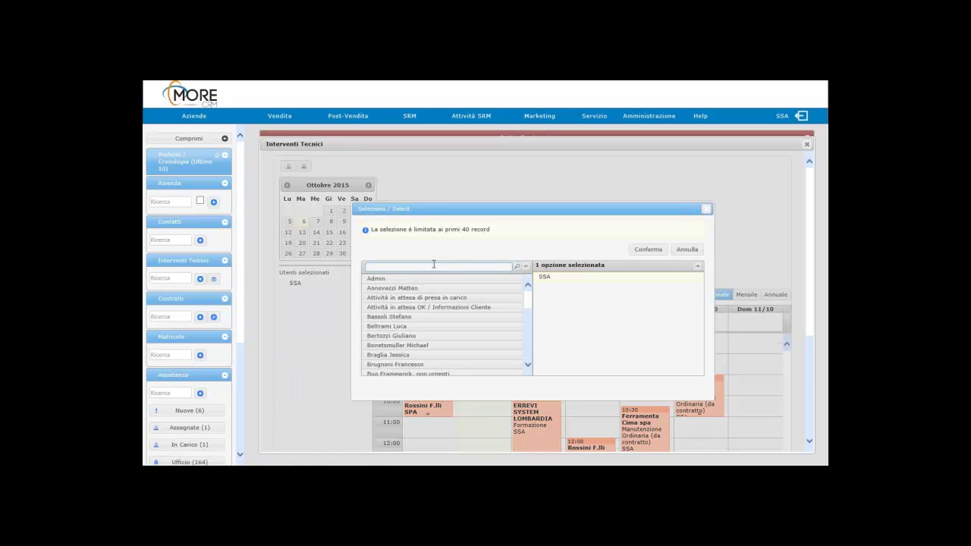
{"action": "type", "text": "lenn"}
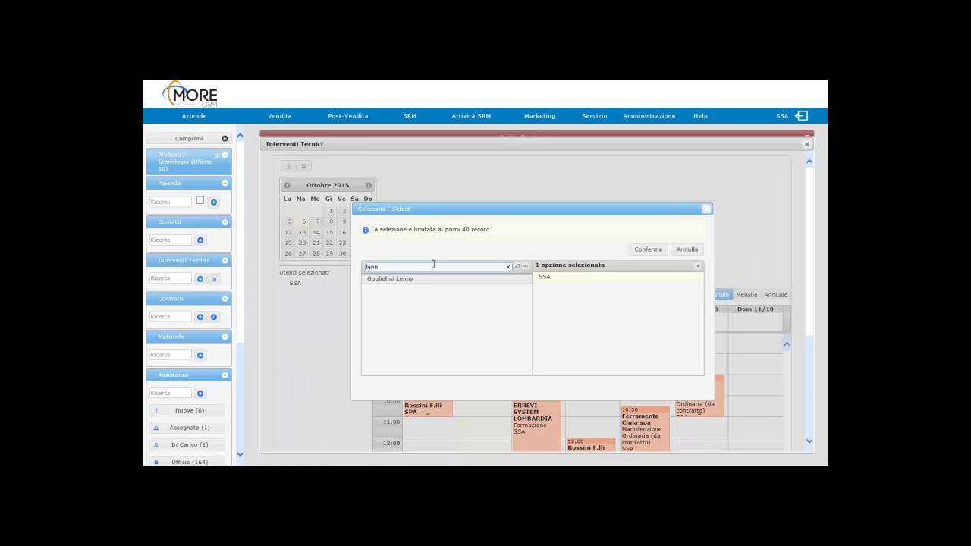
{"action": "left_click", "coordinate": [402, 278]}
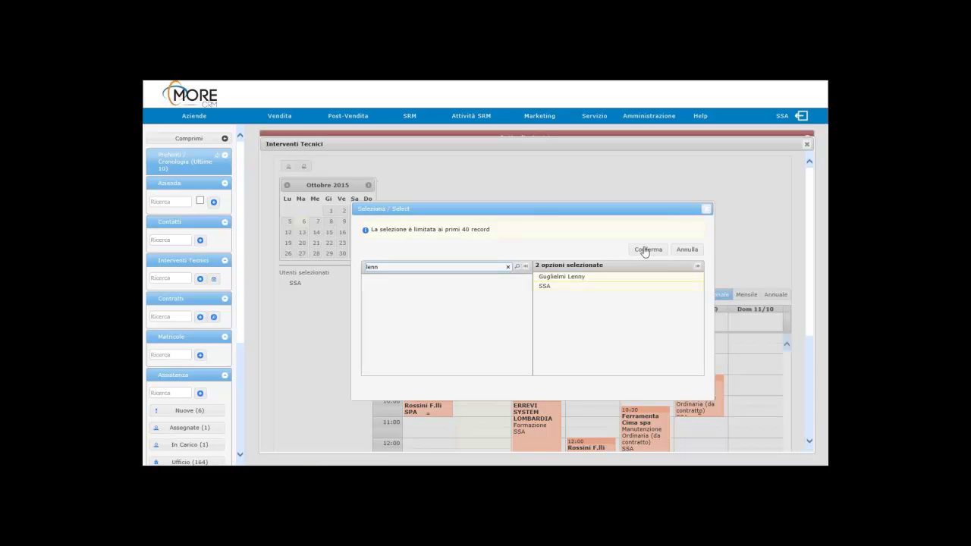
{"action": "left_click", "coordinate": [646, 250]}
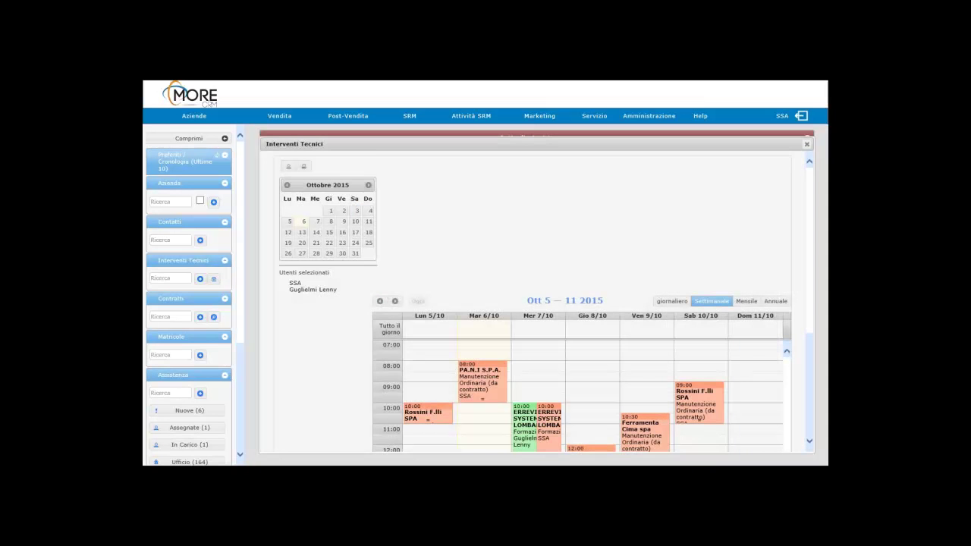
Step: Draft a Manutenzione Straordinaria event for Thursday 8/10 at 10:00, then discard it
{"action": "scroll", "coordinate": [593, 291], "scroll_direction": "down", "scroll_amount": 3}
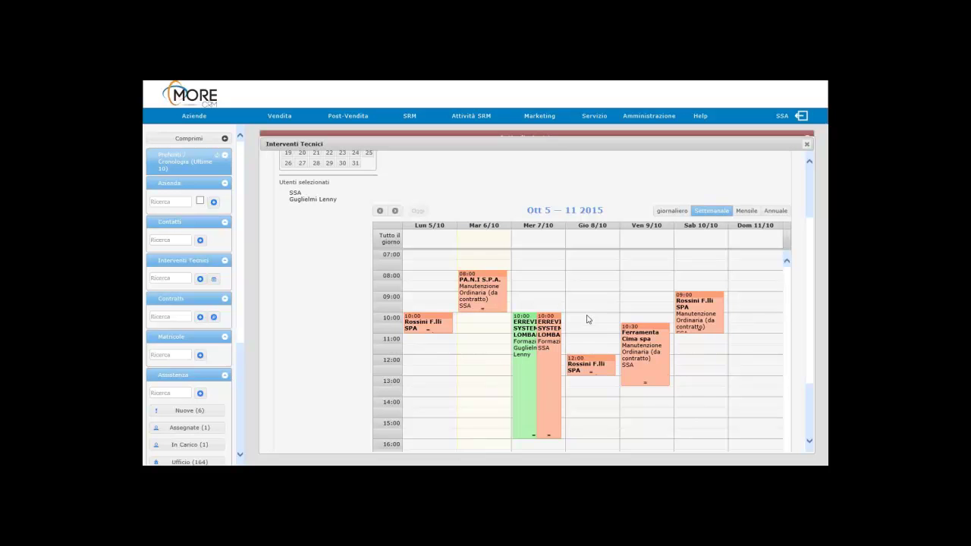
{"action": "left_click", "coordinate": [587, 319]}
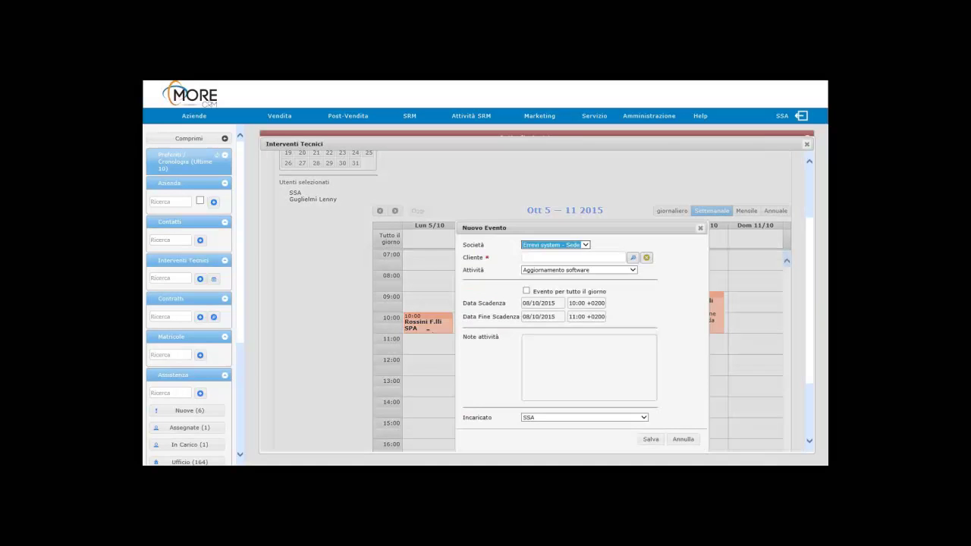
{"action": "left_click", "coordinate": [596, 270]}
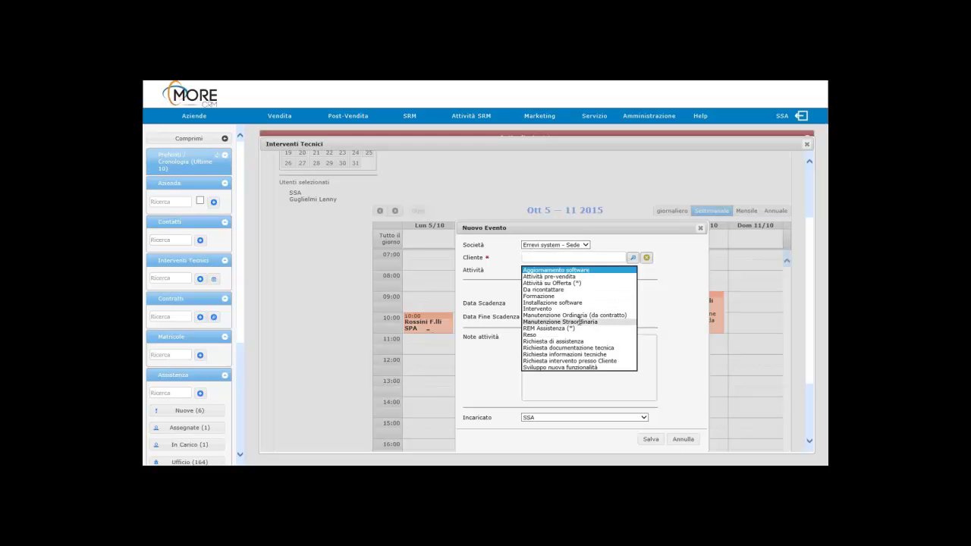
{"action": "left_click", "coordinate": [553, 321]}
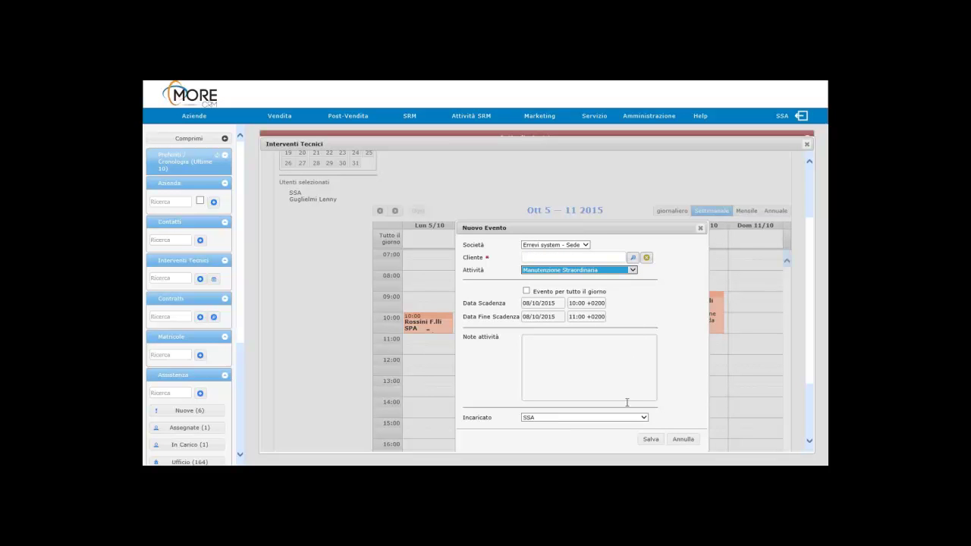
{"action": "left_click", "coordinate": [685, 439]}
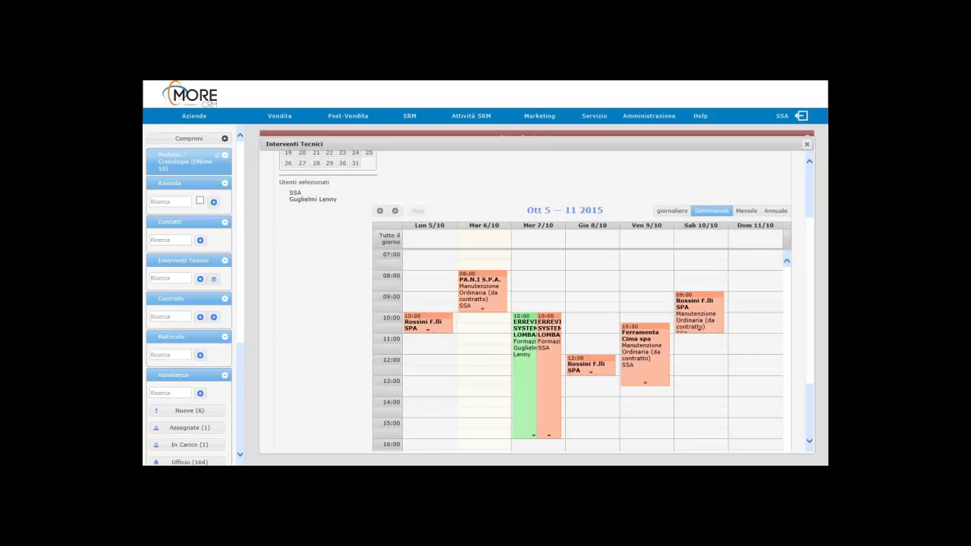
Step: Create and save technical intervention Manutenzione Straordinaria due 07/10/2015 on the ticket's Interventi tab
{"action": "left_click", "coordinate": [806, 144]}
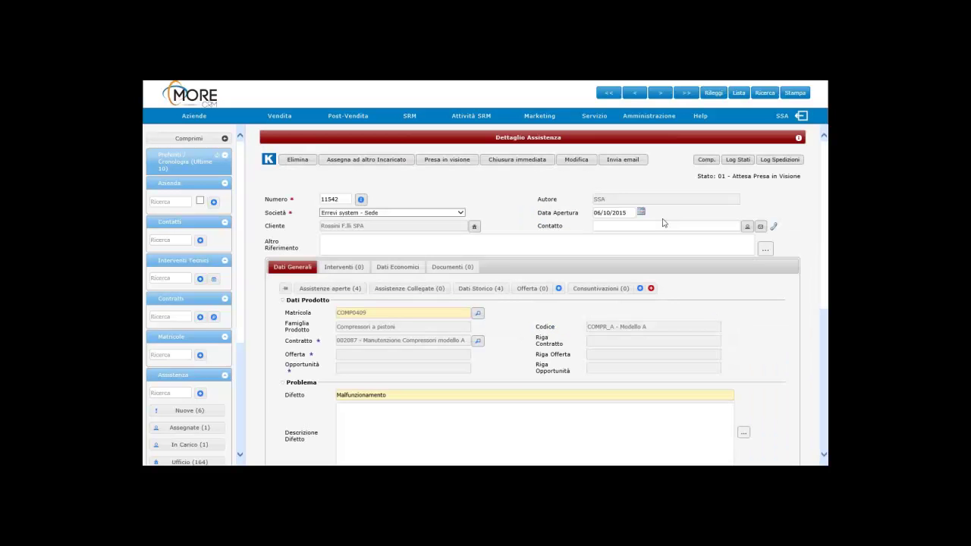
{"action": "left_click", "coordinate": [338, 268]}
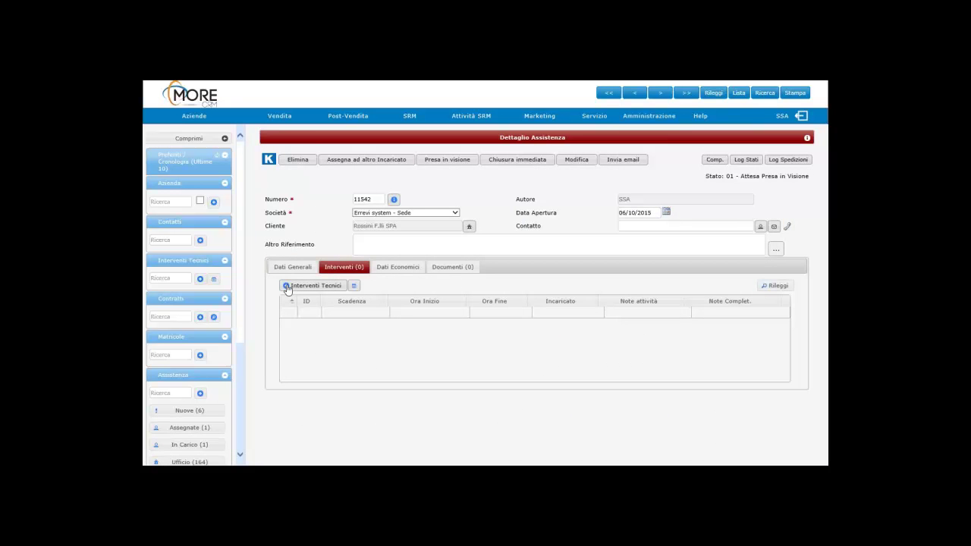
{"action": "left_click", "coordinate": [287, 287]}
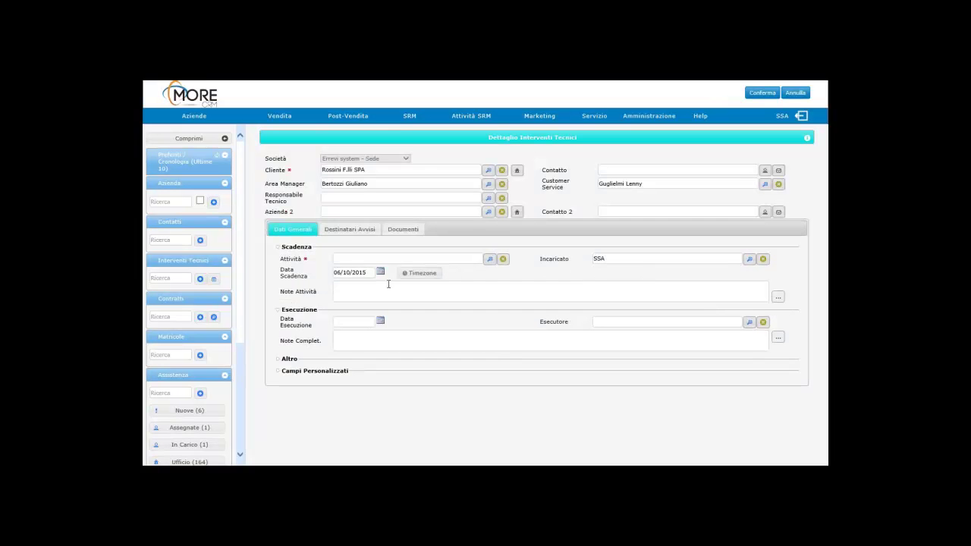
{"action": "left_click", "coordinate": [489, 260]}
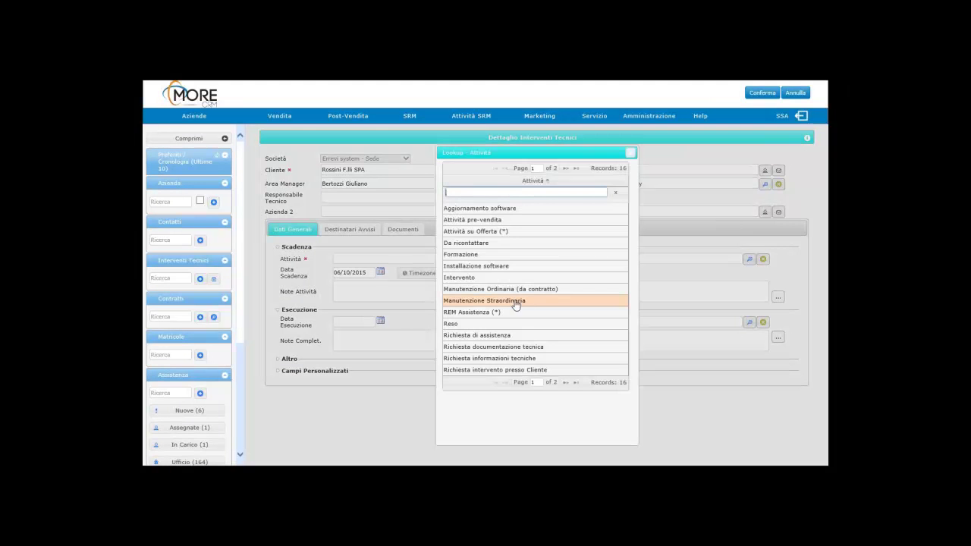
{"action": "left_click", "coordinate": [515, 301]}
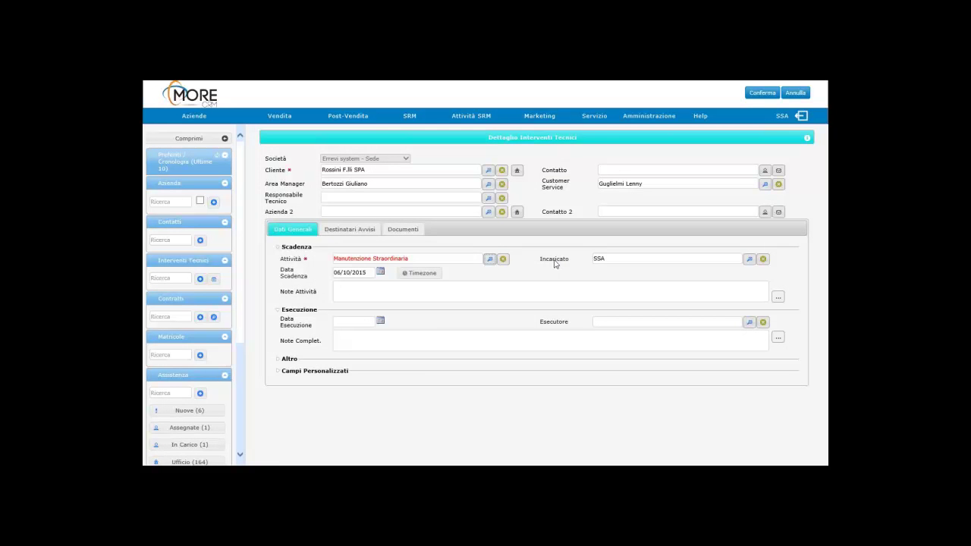
{"action": "left_click", "coordinate": [381, 272]}
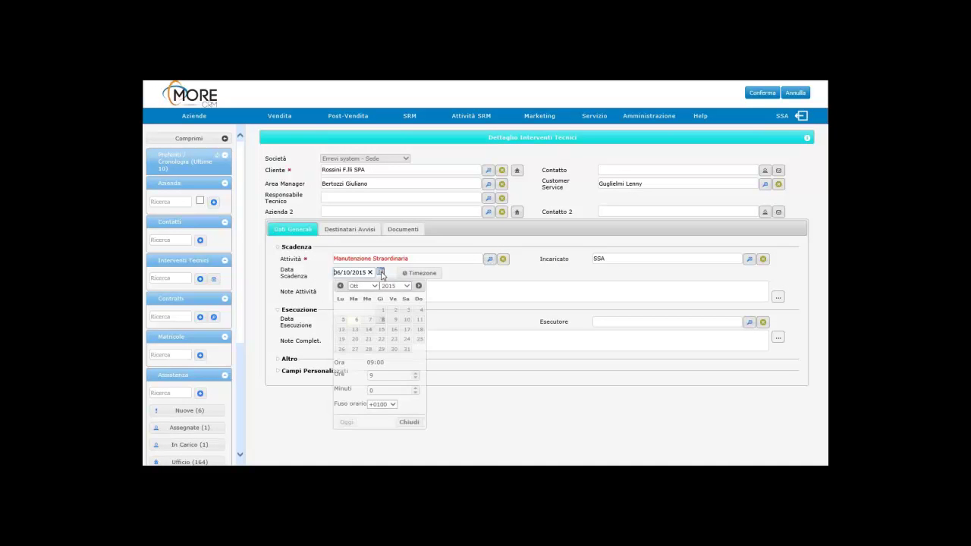
{"action": "left_click", "coordinate": [369, 321]}
{"action": "left_click", "coordinate": [457, 295]}
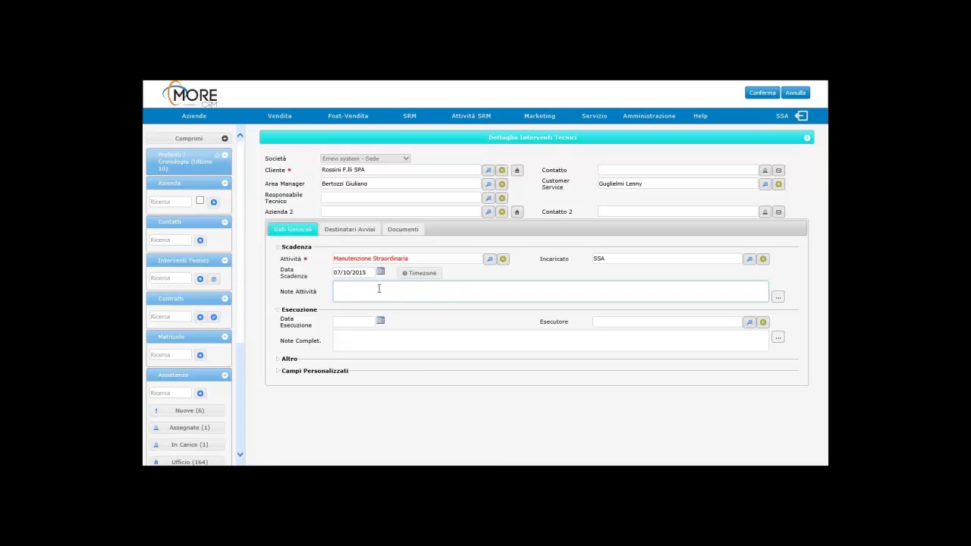
{"action": "left_click", "coordinate": [762, 94]}
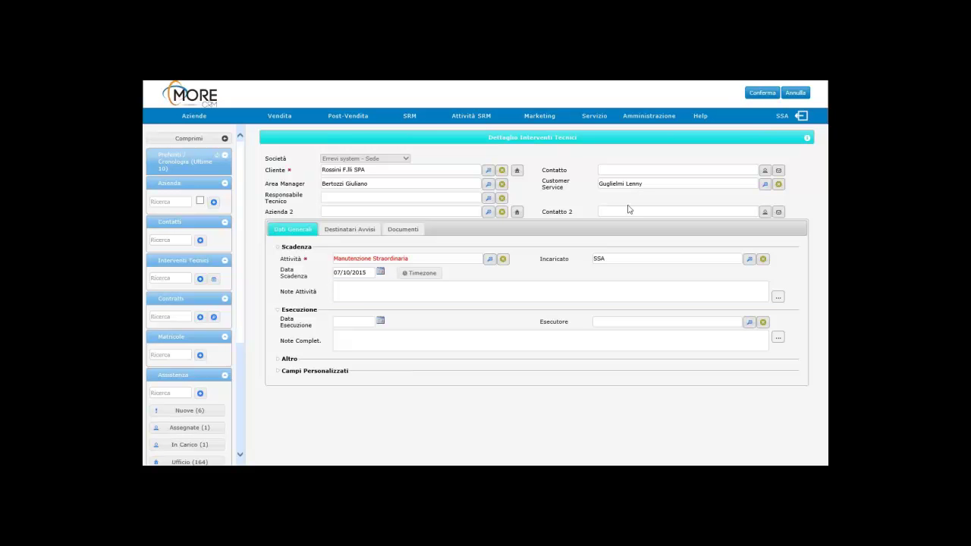
{"action": "left_click", "coordinate": [763, 91]}
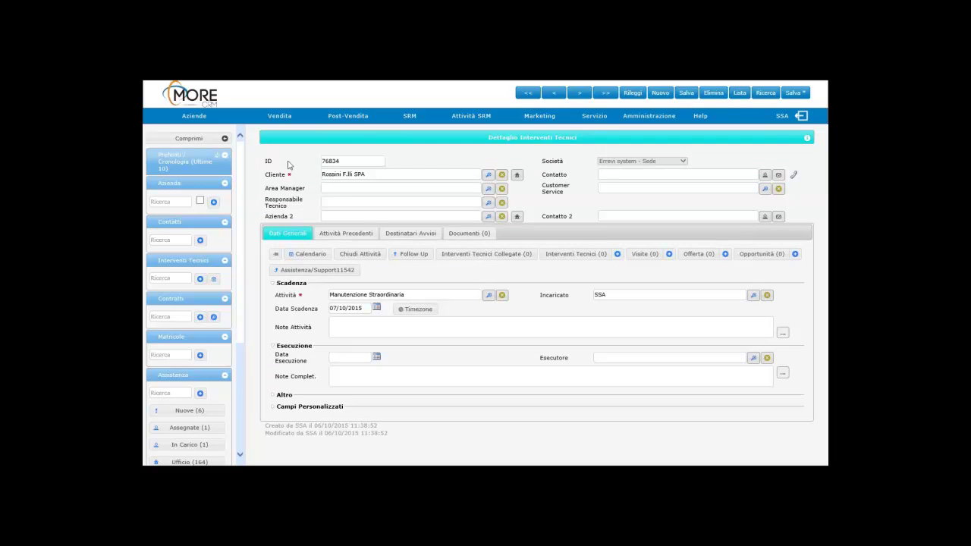
Step: Open the Attività in Scadenza list of upcoming activities from the sidebar
{"action": "left_click", "coordinate": [214, 279]}
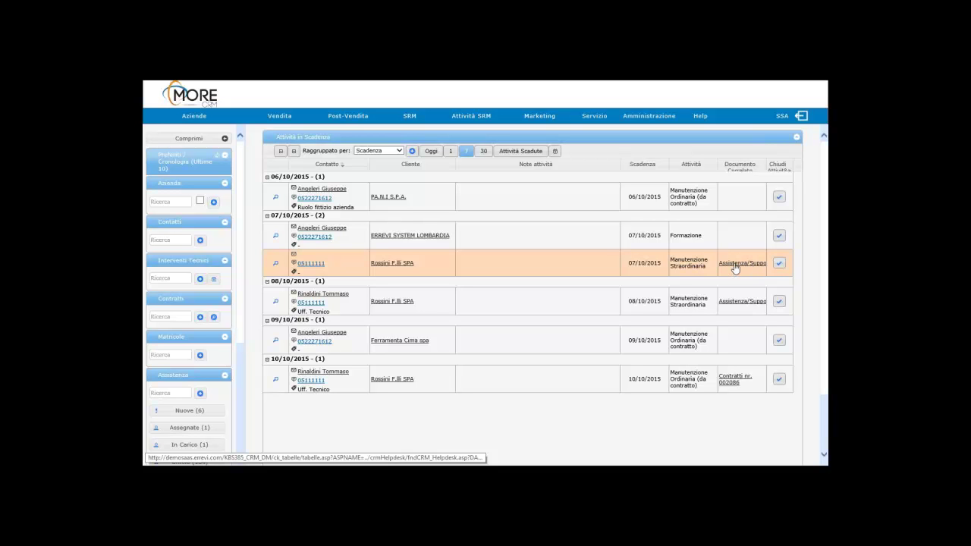
Step: Open the Rossini activity's ticket and start an intervention report with the client contact as Referente
{"action": "left_click", "coordinate": [735, 266]}
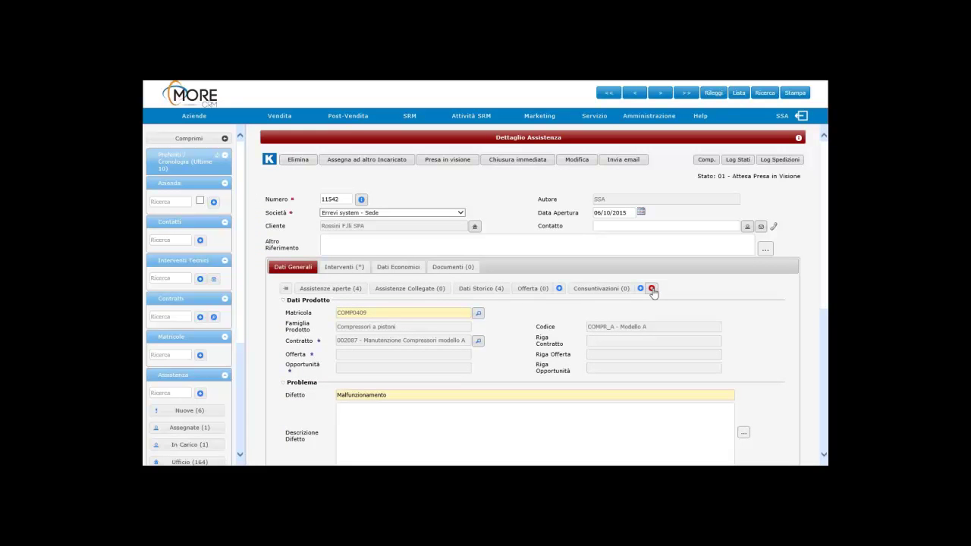
{"action": "left_click", "coordinate": [651, 289]}
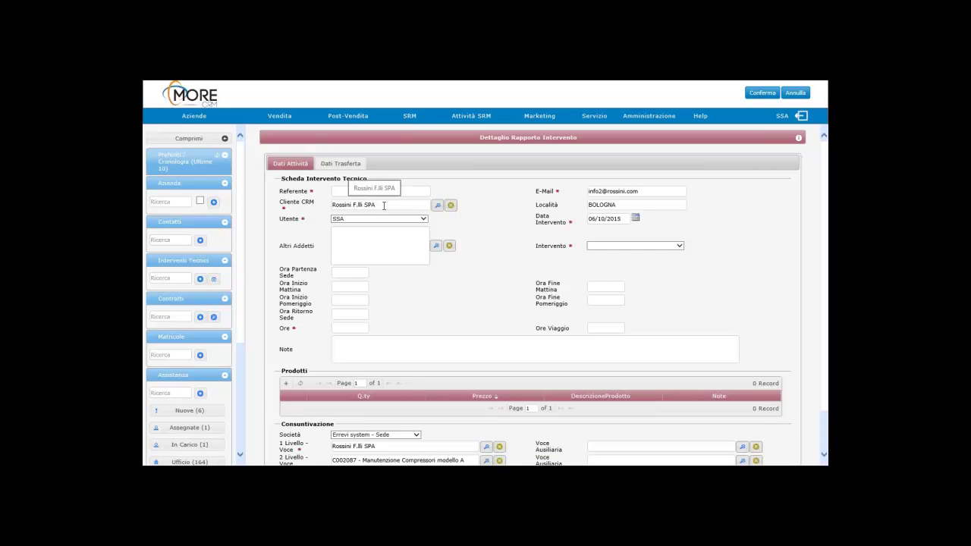
{"action": "left_click", "coordinate": [339, 192]}
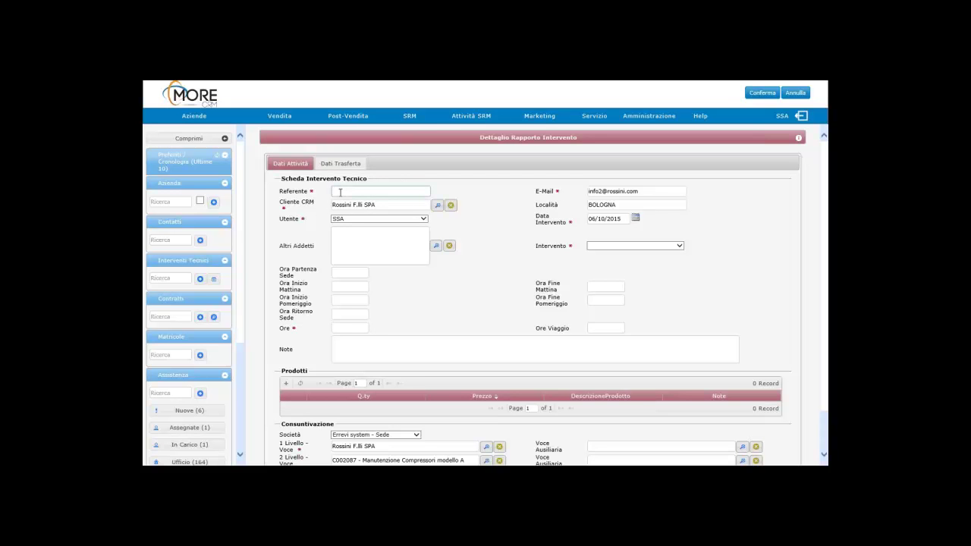
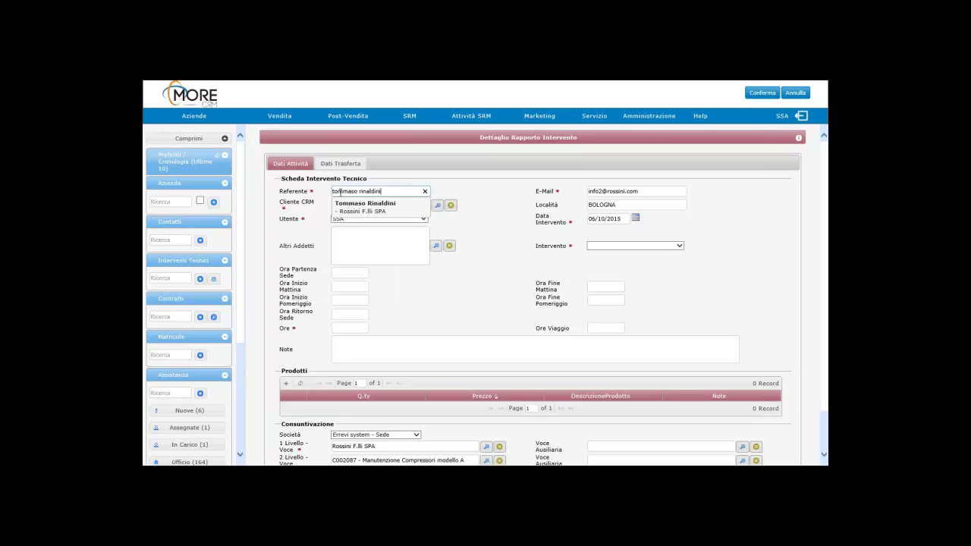
{"action": "left_click", "coordinate": [369, 206]}
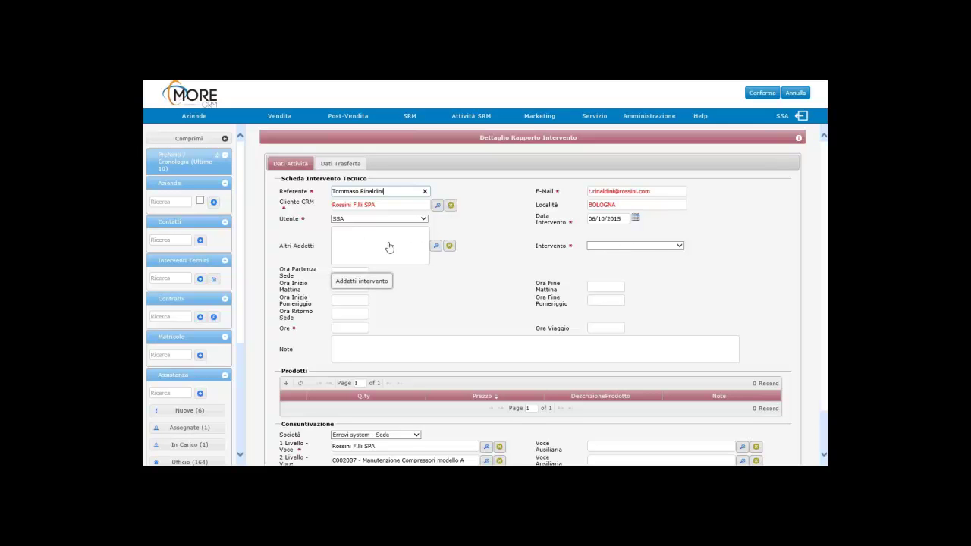
Step: Set type Intervento Urgente with departure 08:00, morning work 09:00–10:00 and return 11:00
{"action": "left_click", "coordinate": [656, 246]}
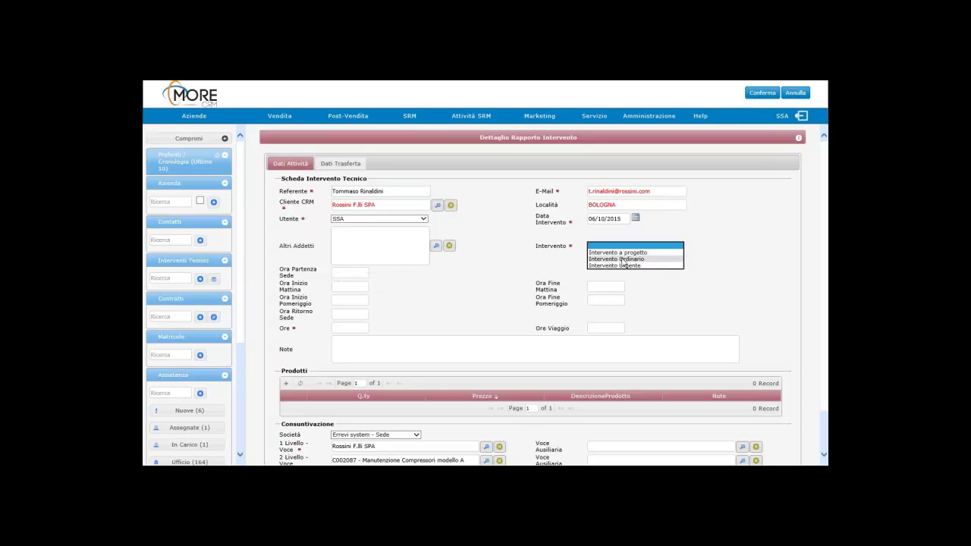
{"action": "left_click", "coordinate": [620, 265]}
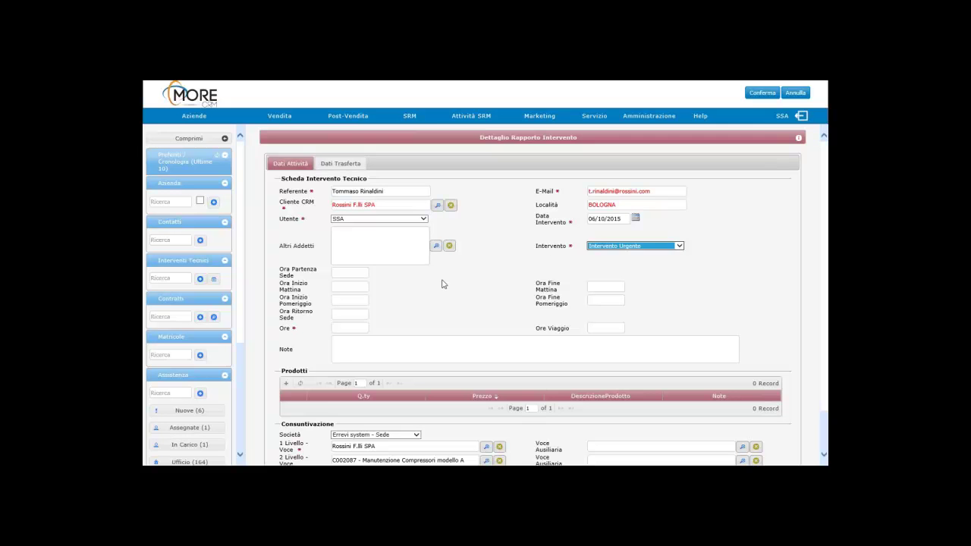
{"action": "left_click", "coordinate": [356, 272]}
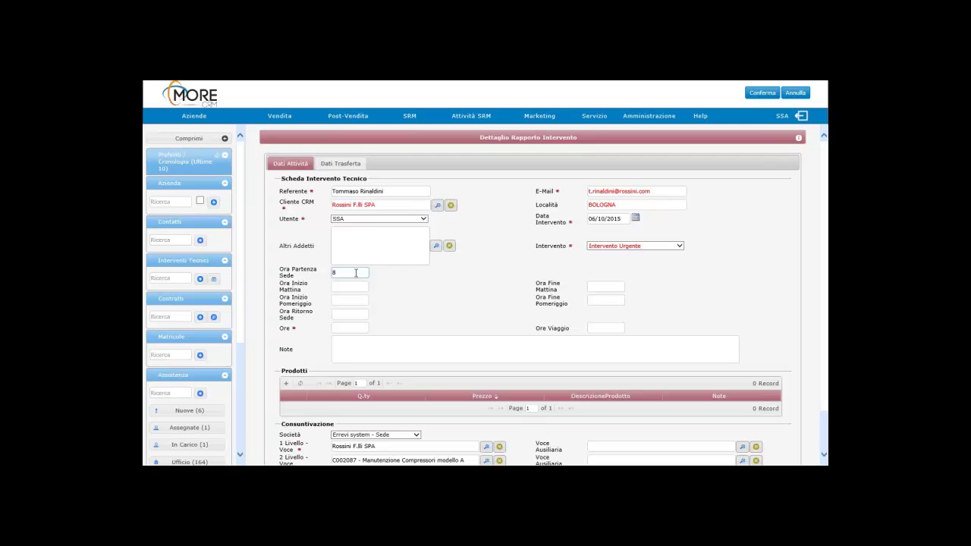
{"action": "type", "text": "8"}
{"action": "left_click", "coordinate": [344, 285]}
{"action": "type", "text": "9"}
{"action": "left_click", "coordinate": [605, 288]}
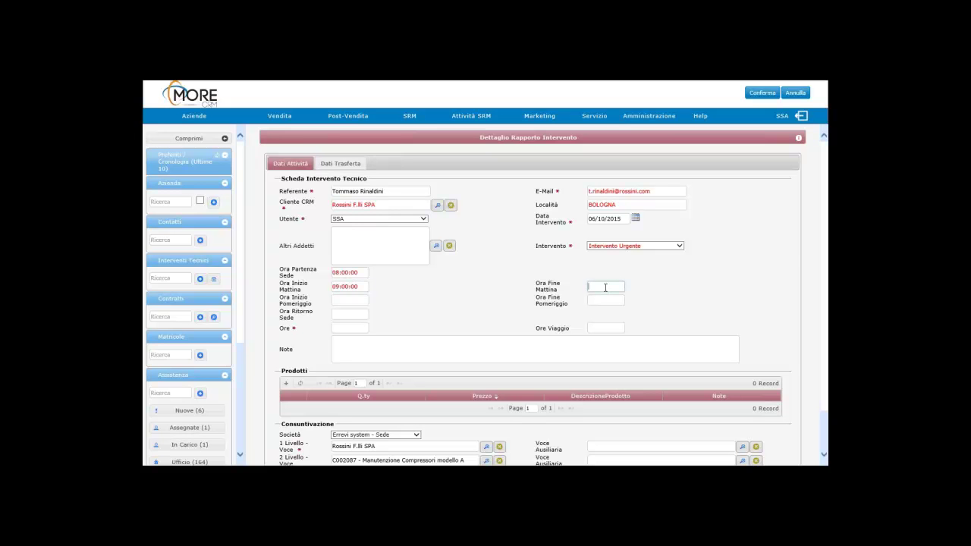
{"action": "type", "text": "10"}
{"action": "left_click", "coordinate": [350, 314]}
{"action": "type", "text": "11"}
{"action": "left_click", "coordinate": [346, 327]}
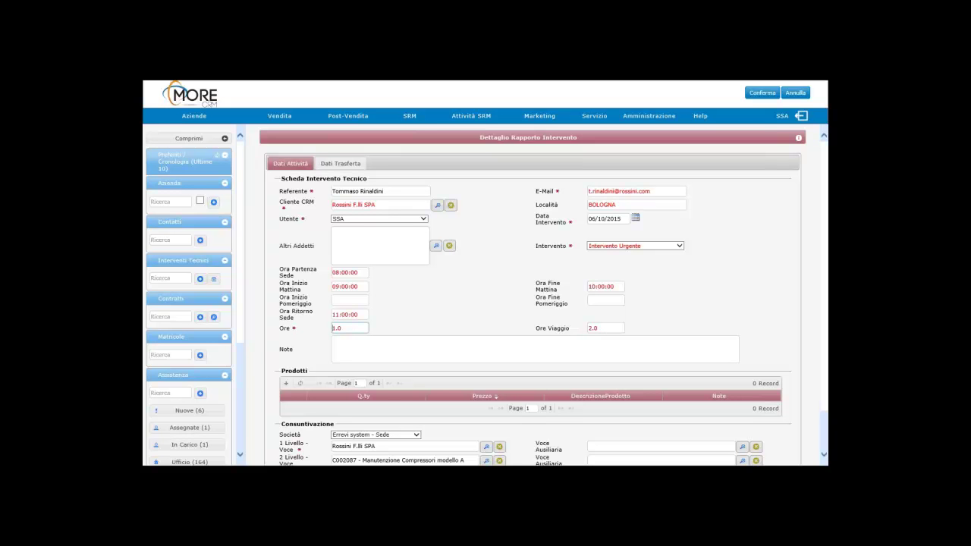
Step: Write the note 'pulito filtro' on the intervention report
{"action": "left_click", "coordinate": [403, 349]}
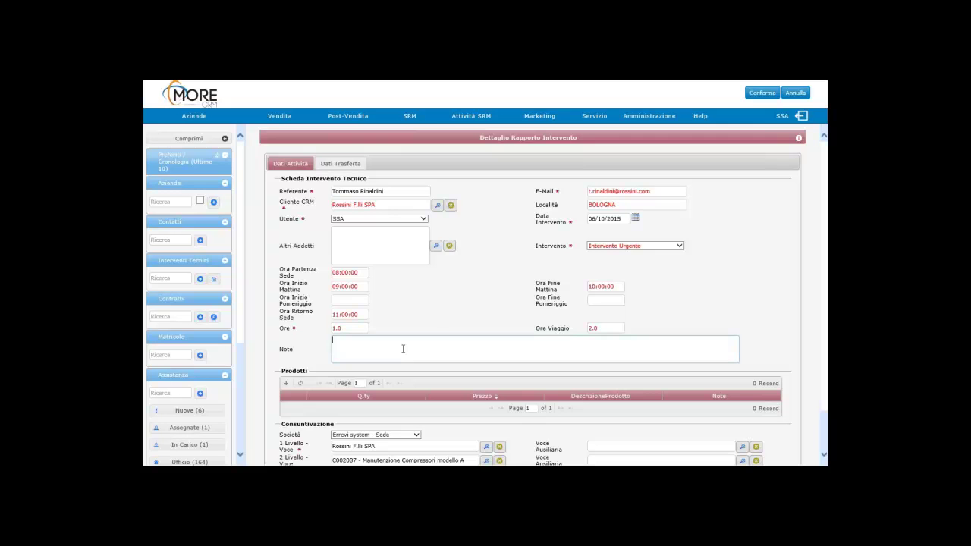
{"action": "type", "text": "pulito filtro"}
{"action": "left_click", "coordinate": [286, 385]}
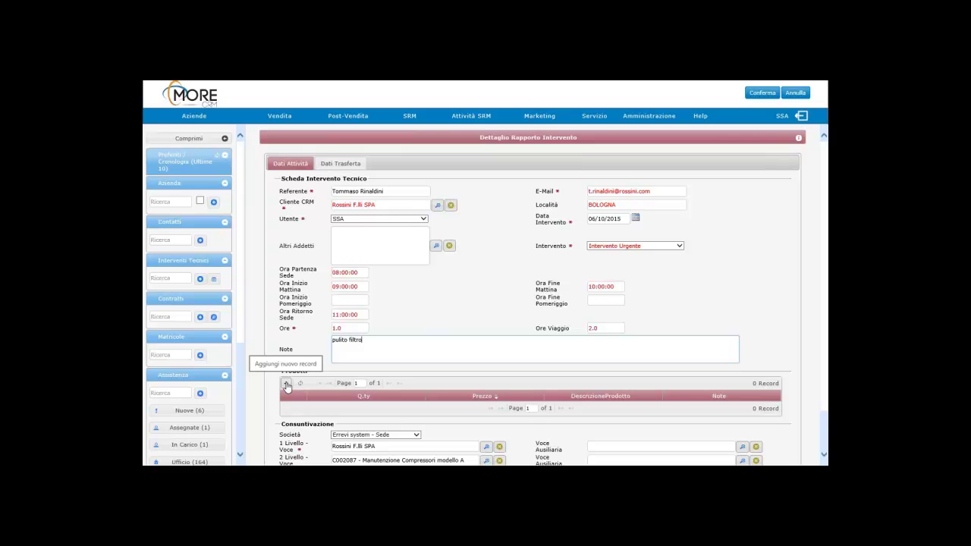
Step: Add product FLT50M Filtro 50 MICRON, found via family filter 'ric', with quantity 1
{"action": "left_click", "coordinate": [286, 385]}
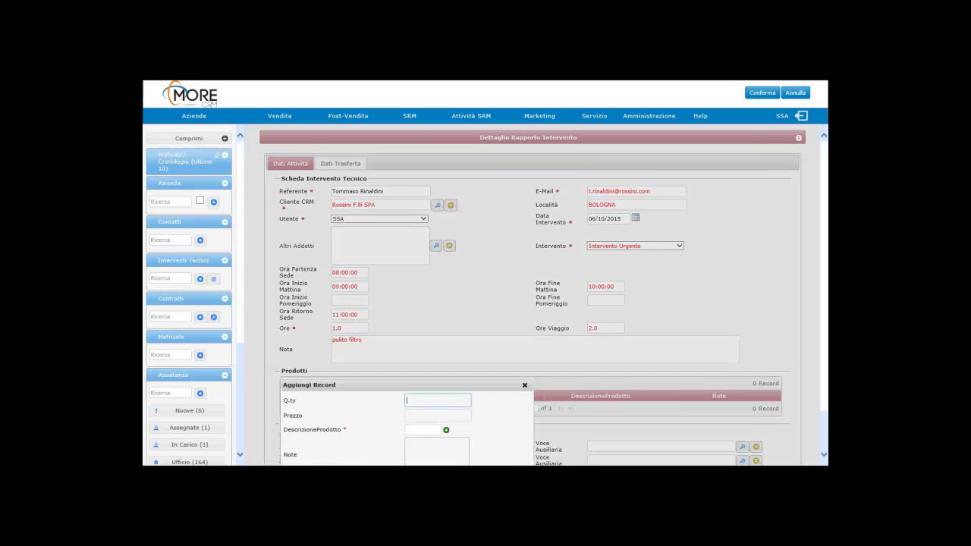
{"action": "scroll", "coordinate": [420, 365], "scroll_direction": "down", "scroll_amount": 1}
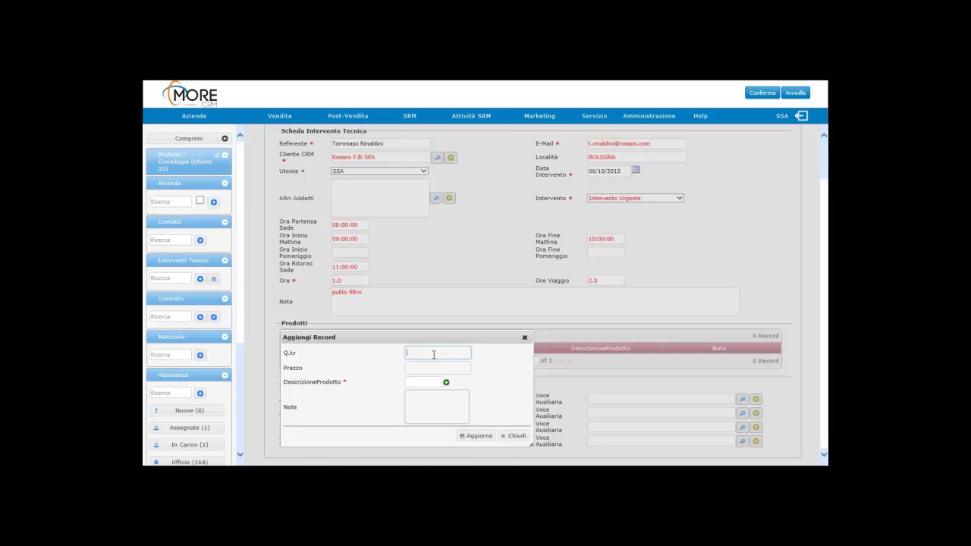
{"action": "type", "text": "1"}
{"action": "left_click", "coordinate": [413, 383]}
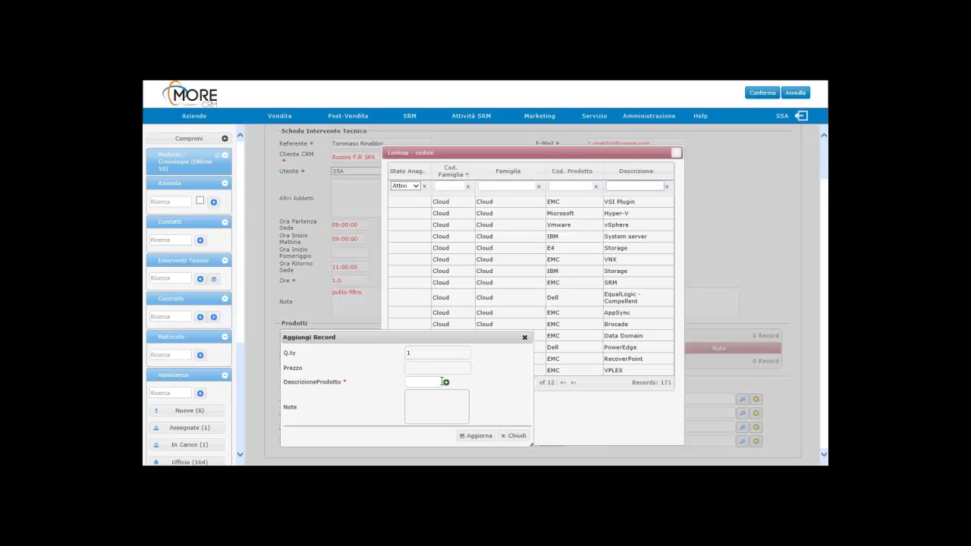
{"action": "left_click", "coordinate": [448, 185]}
{"action": "type", "text": "ric"}
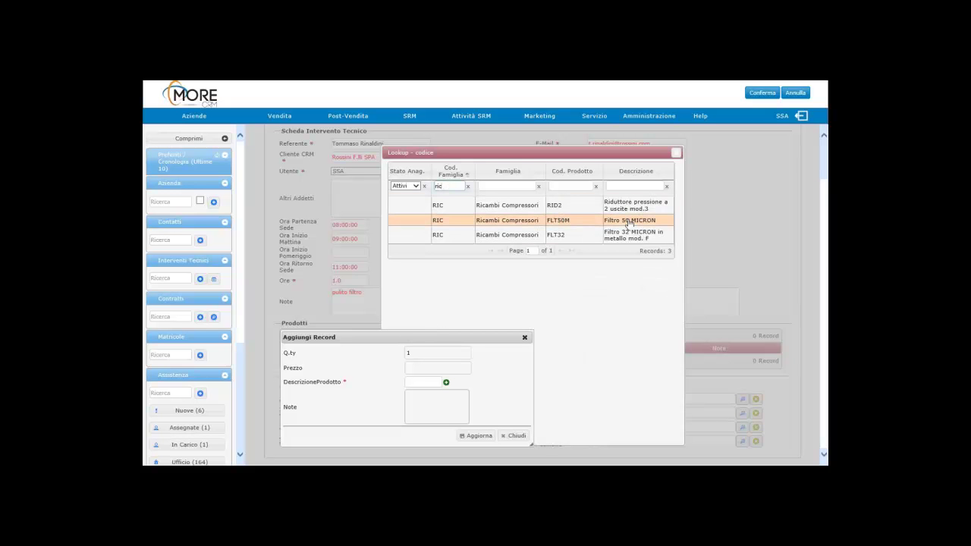
{"action": "left_click", "coordinate": [629, 220]}
{"action": "left_click", "coordinate": [428, 404]}
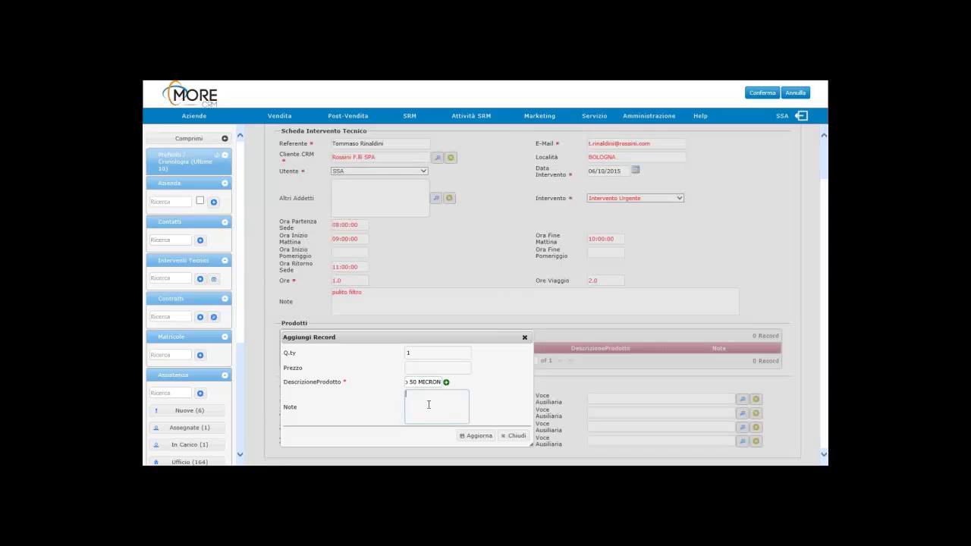
{"action": "left_click", "coordinate": [477, 436]}
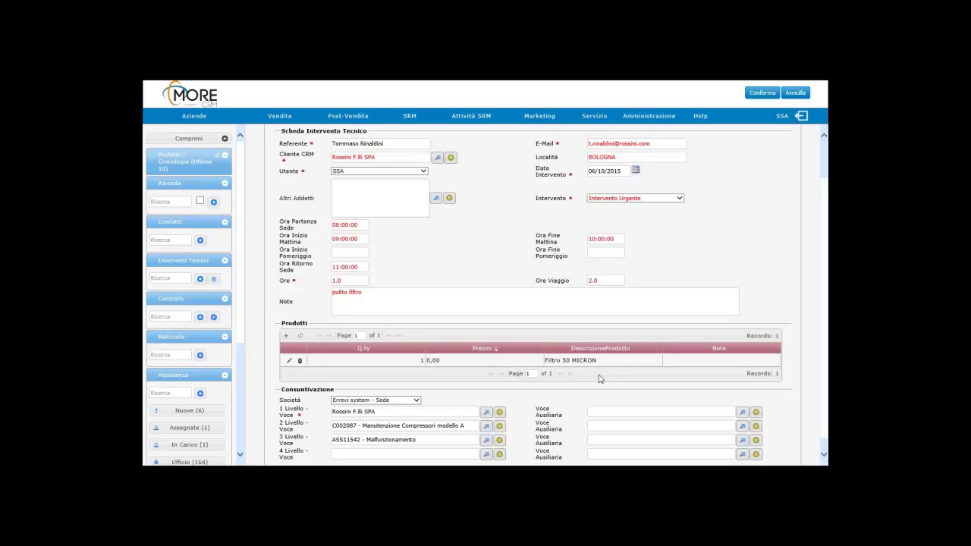
Step: Set the 4 Livello - Voce entry to Consulenza presso Cliente, confirm the report, and print it to PDF
{"action": "scroll", "coordinate": [599, 377], "scroll_direction": "down", "scroll_amount": 1}
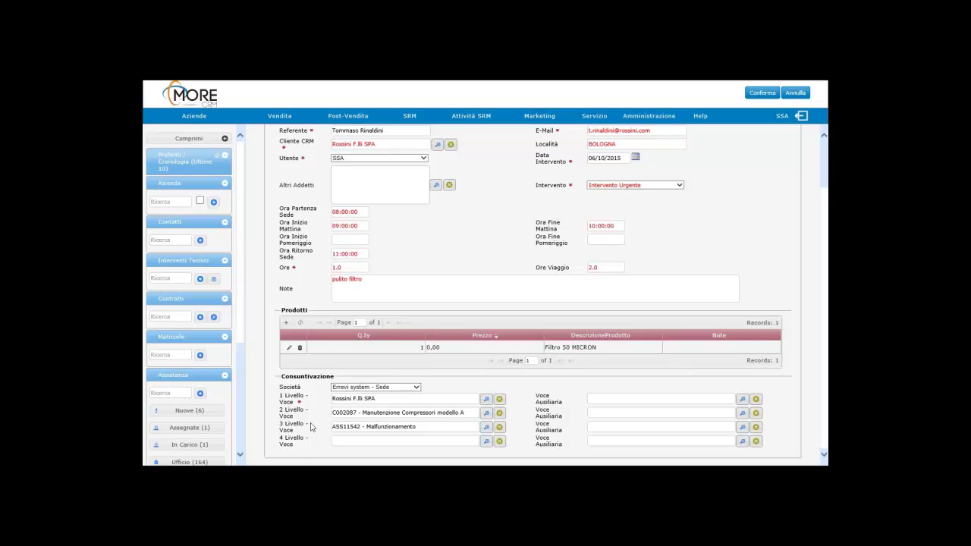
{"action": "left_click", "coordinate": [485, 443]}
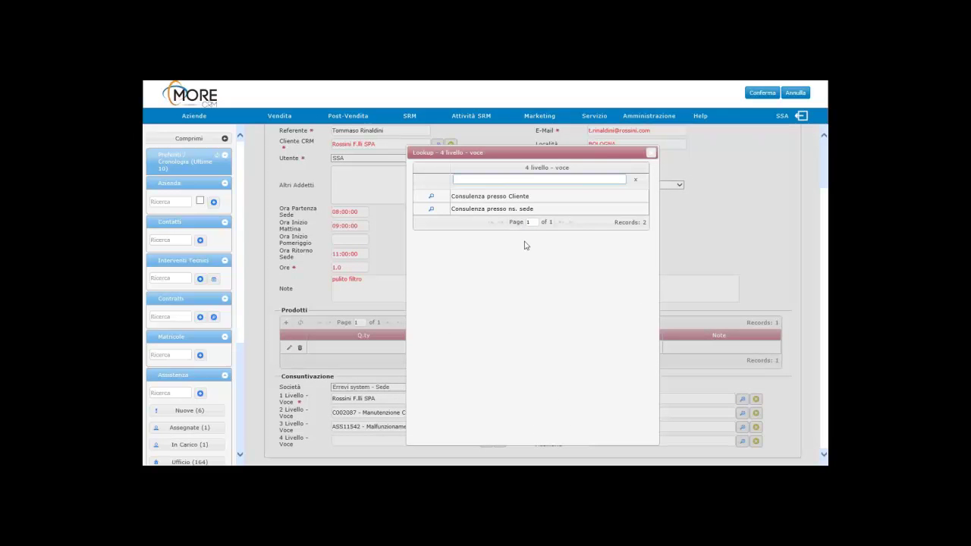
{"action": "left_click", "coordinate": [501, 197]}
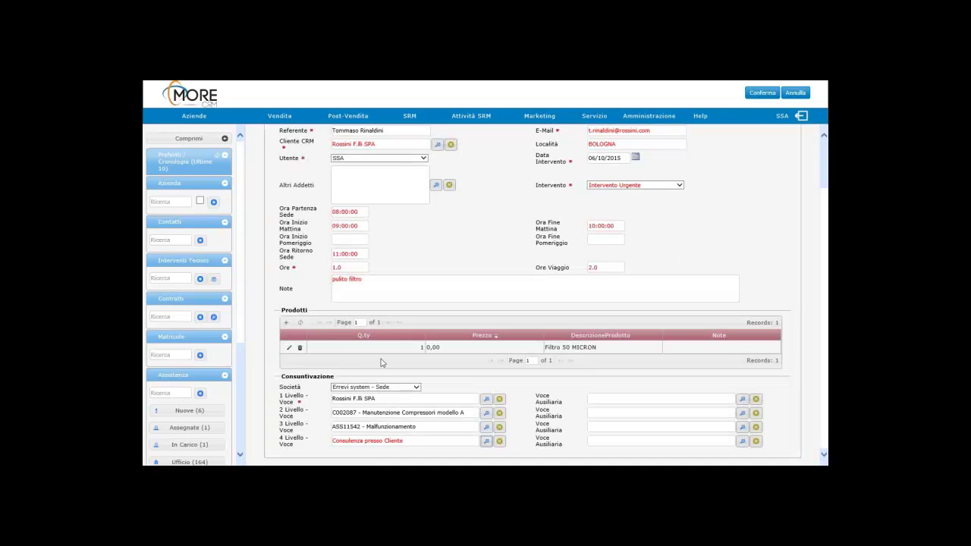
{"action": "left_click", "coordinate": [761, 94]}
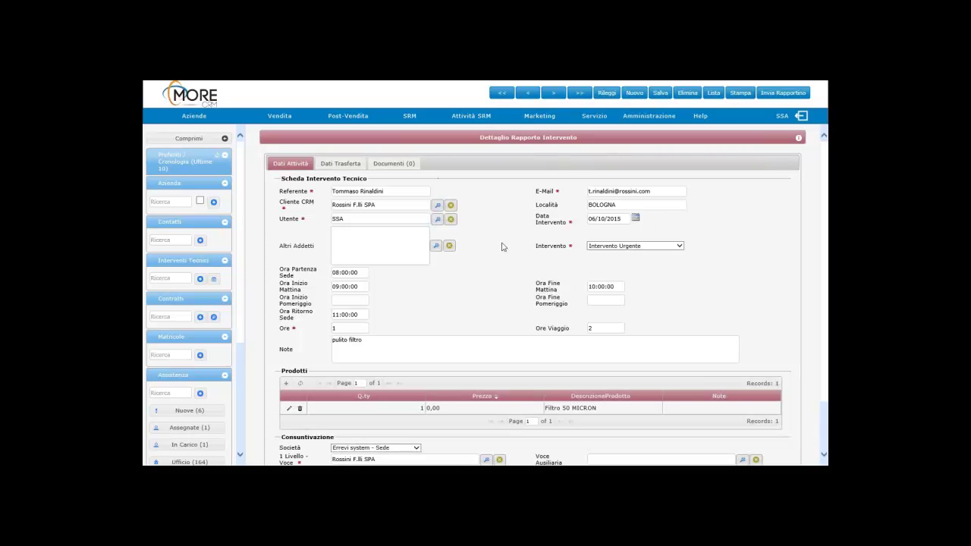
{"action": "left_click", "coordinate": [741, 93]}
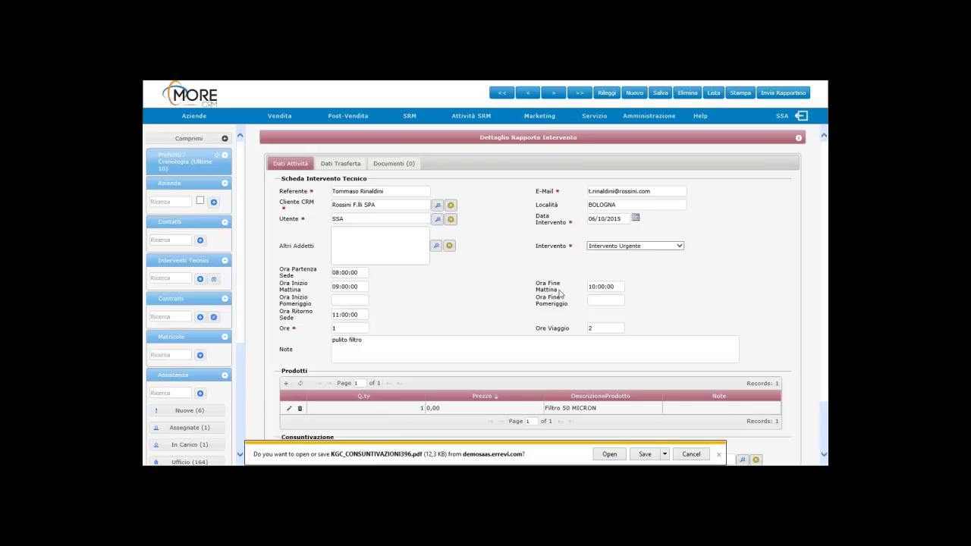
Step: View the downloaded KGC_CONSUNTIVAZIONI396.pdf printout in Acrobat Reader, then close it
{"action": "left_click", "coordinate": [611, 453]}
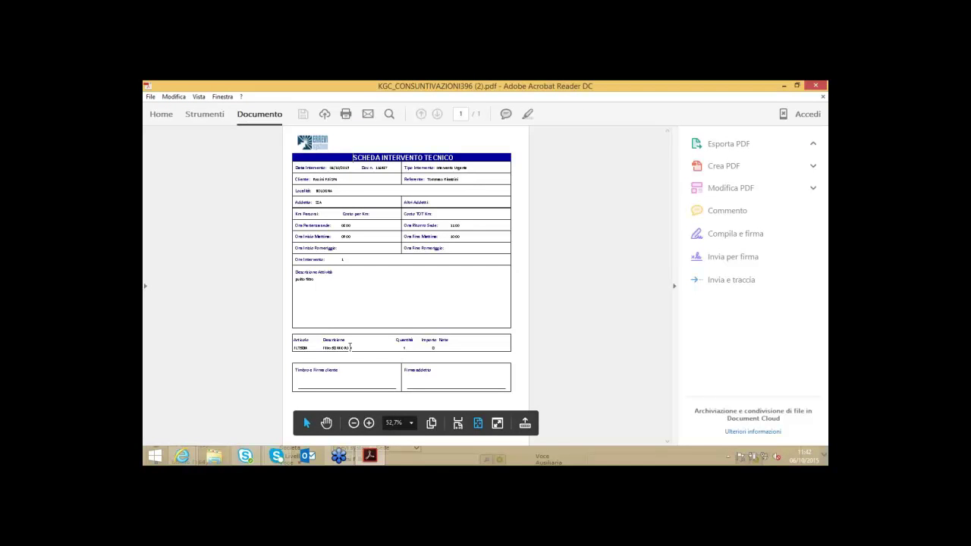
{"action": "left_click", "coordinate": [817, 88]}
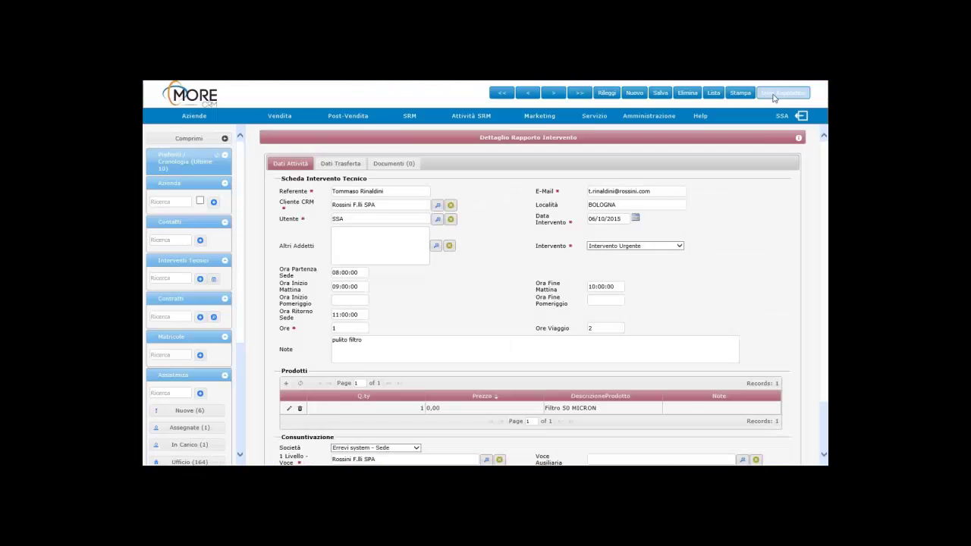
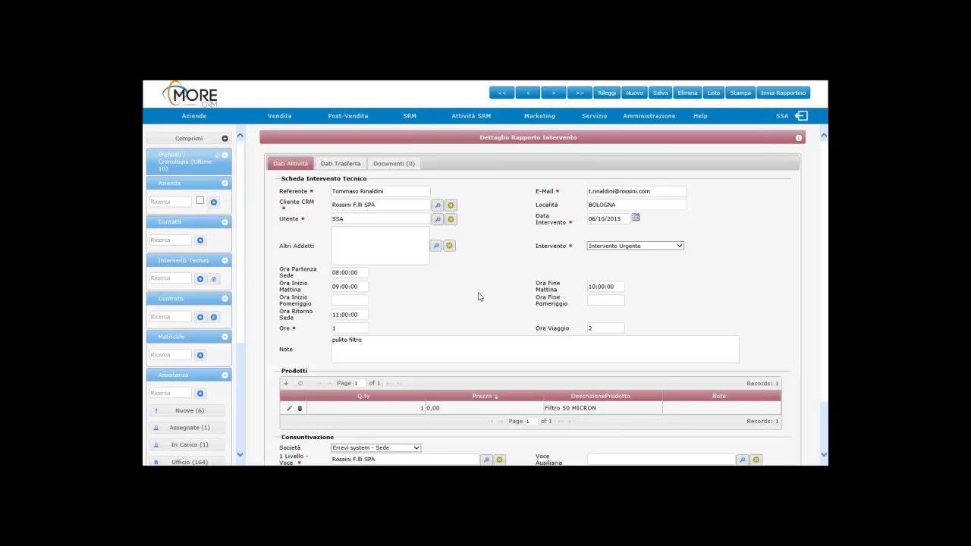
Step: Leave the Dettaglio Rapporto Intervento form for the More CRM home dashboard
{"action": "scroll", "coordinate": [478, 296], "scroll_direction": "down", "scroll_amount": 2}
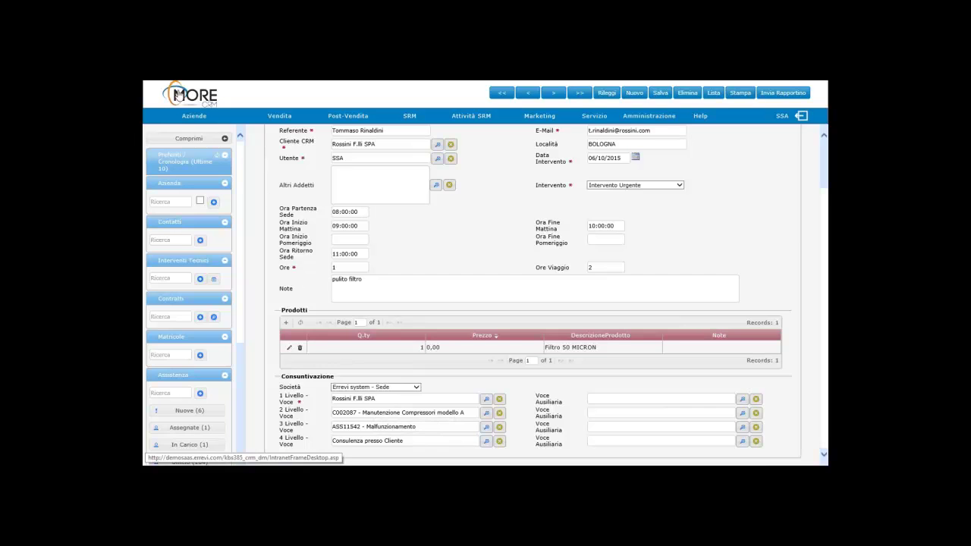
{"action": "left_click", "coordinate": [177, 95]}
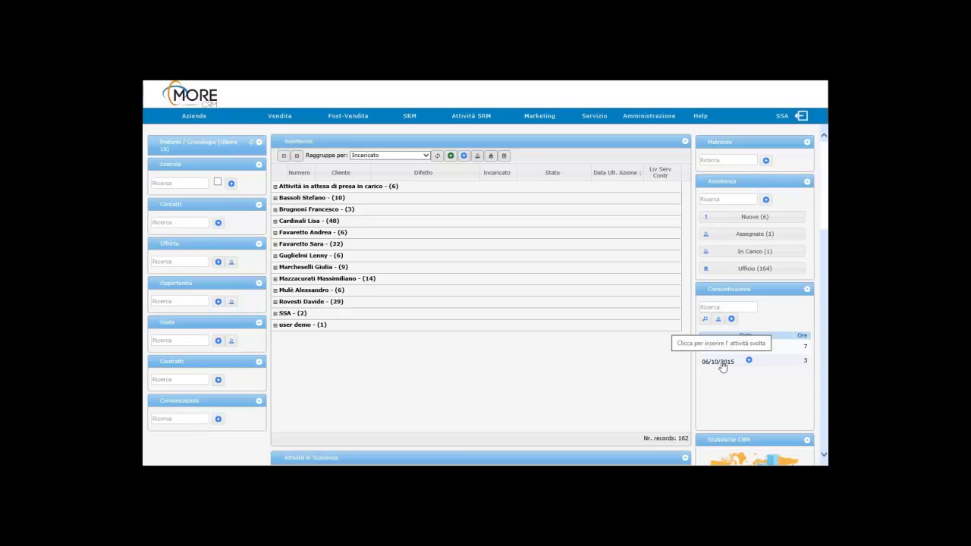
Step: Open the 06/10/2015 consuntivazione 116487 and show its Dati Trasferta details
{"action": "left_click", "coordinate": [722, 365]}
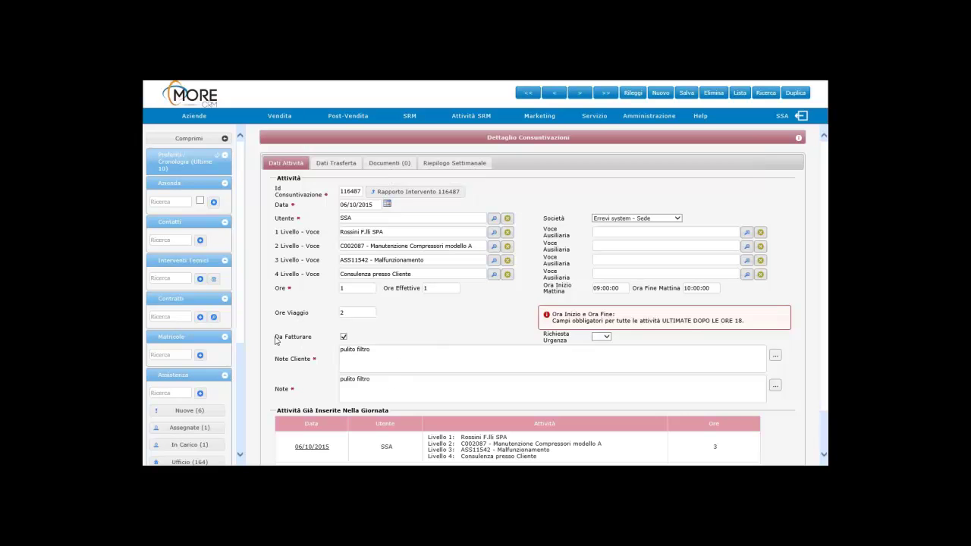
{"action": "left_click_drag", "start_coordinate": [277, 340], "coordinate": [302, 342]}
{"action": "left_click", "coordinate": [347, 166]}
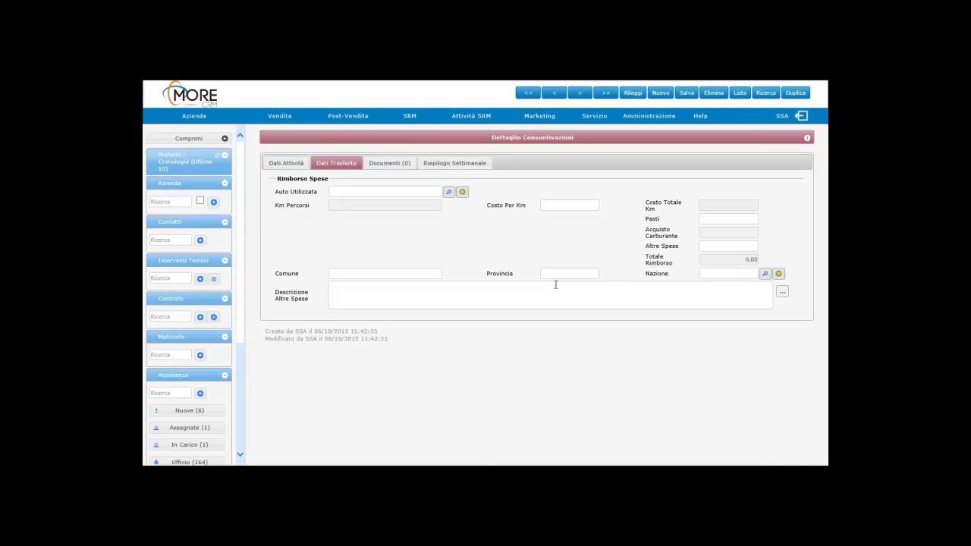
Step: Check Riepilogo Settimanale, list Tuesday 06/10/2015's activities, and reopen entry 116487
{"action": "left_click", "coordinate": [463, 163]}
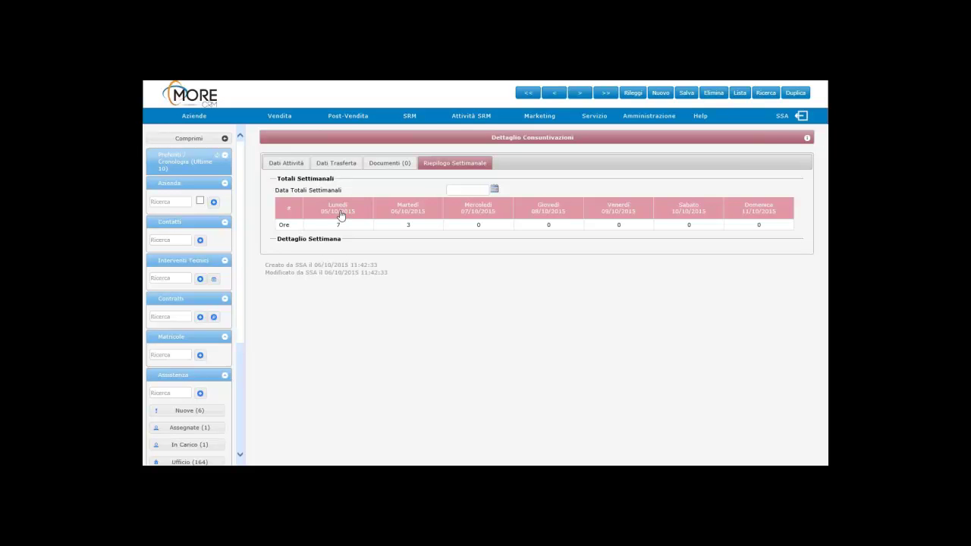
{"action": "left_click", "coordinate": [411, 212]}
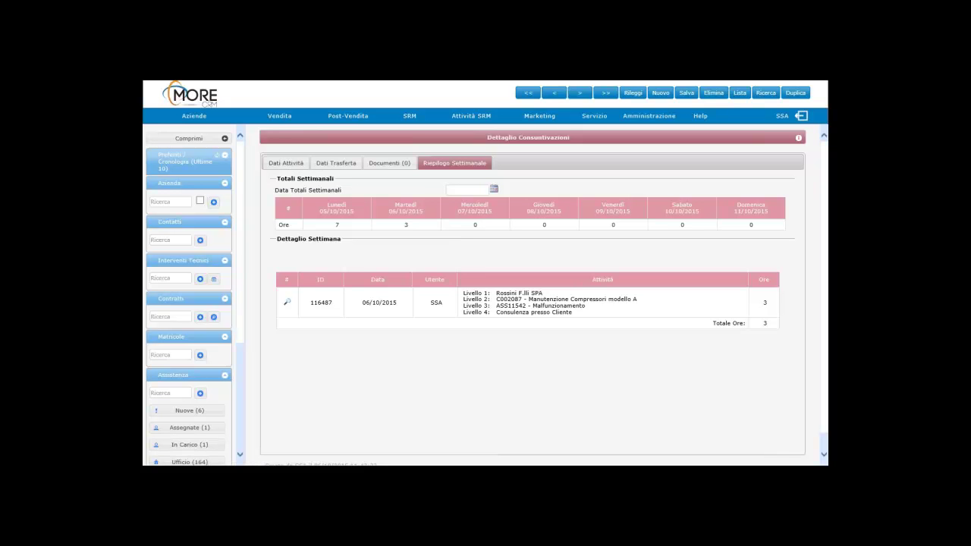
{"action": "left_click", "coordinate": [287, 301]}
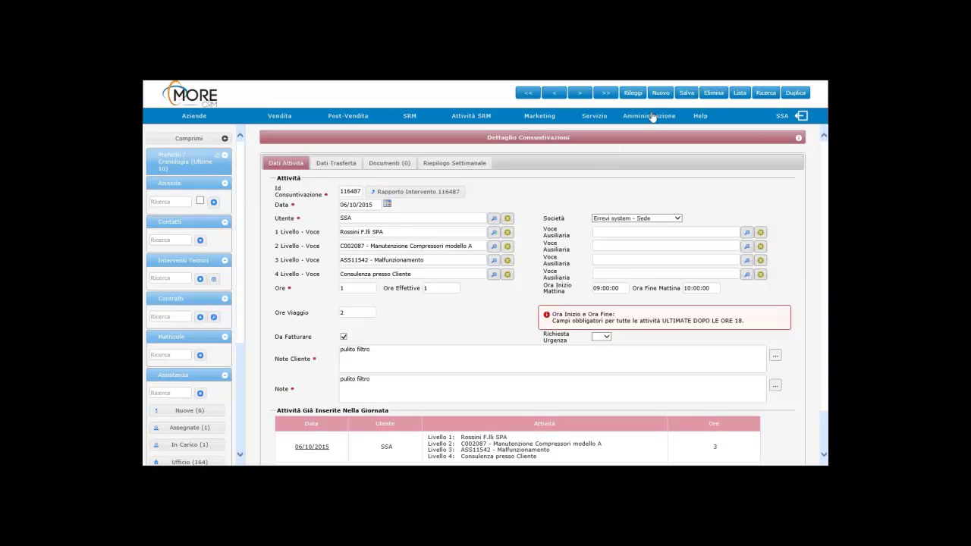
Step: From the home dashboard, start a blank consuntivazione dated 06/10/2015
{"action": "left_click", "coordinate": [167, 100]}
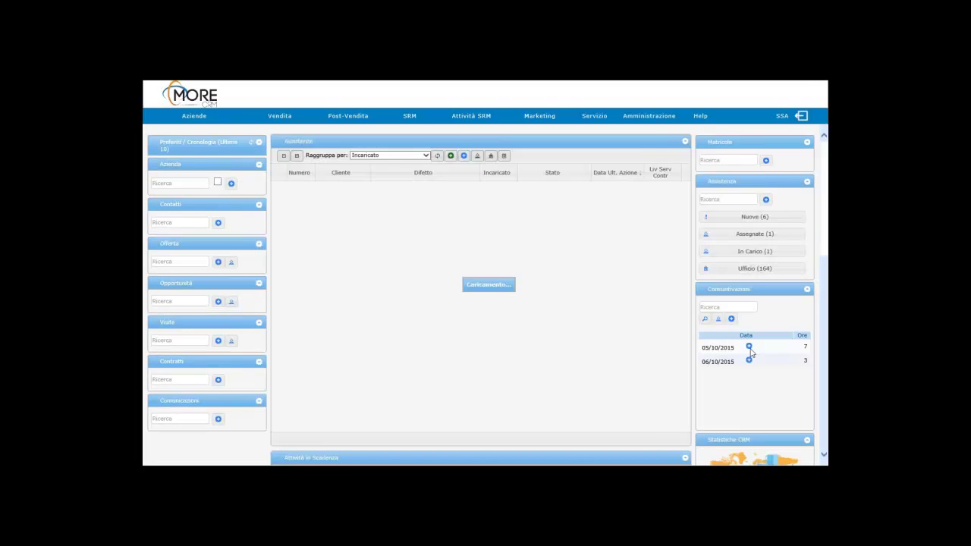
{"action": "left_click", "coordinate": [715, 364]}
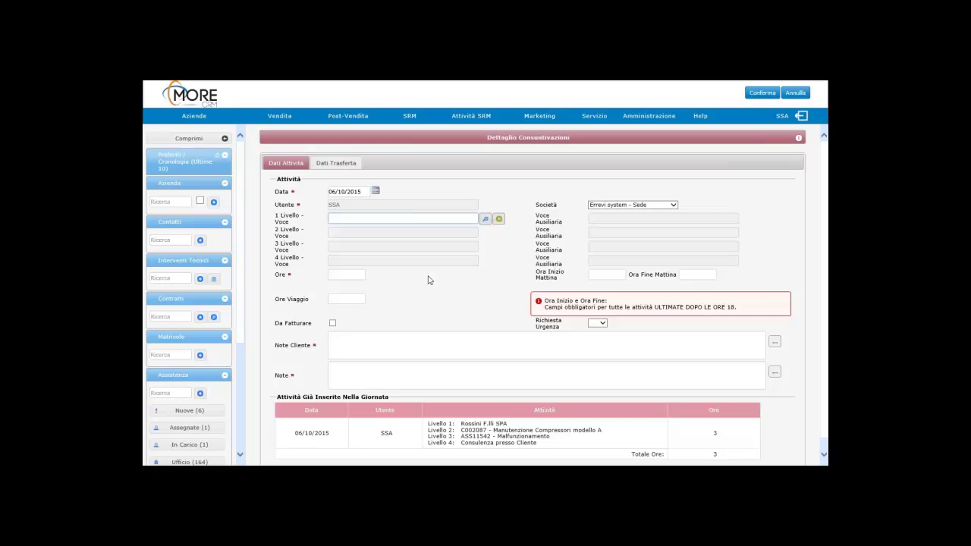
Step: Enter 'Corso aggiornamento tecnico', 5 hours and 'corso' notes, then confirm the entry
{"action": "type", "text": "corso agg"}
{"action": "key", "text": "Return"}
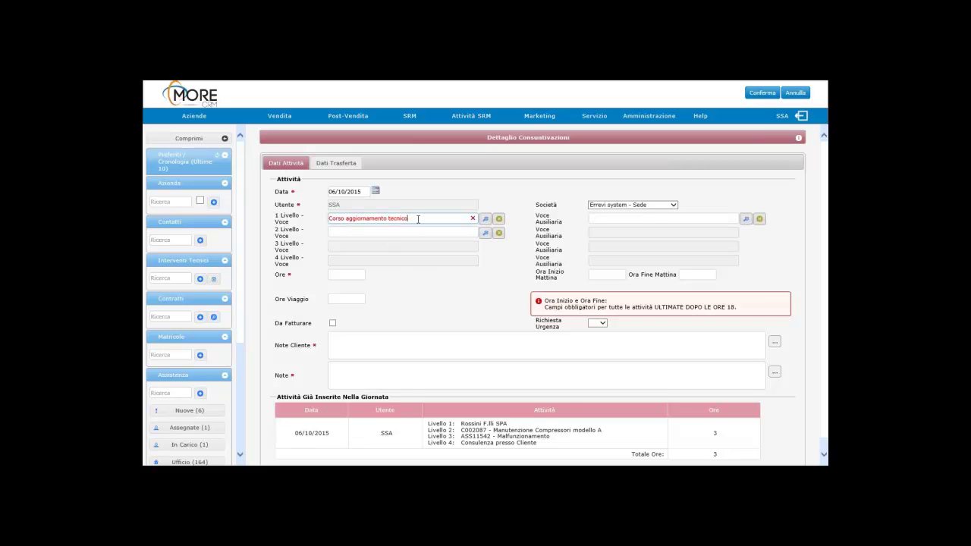
{"action": "left_click", "coordinate": [345, 275]}
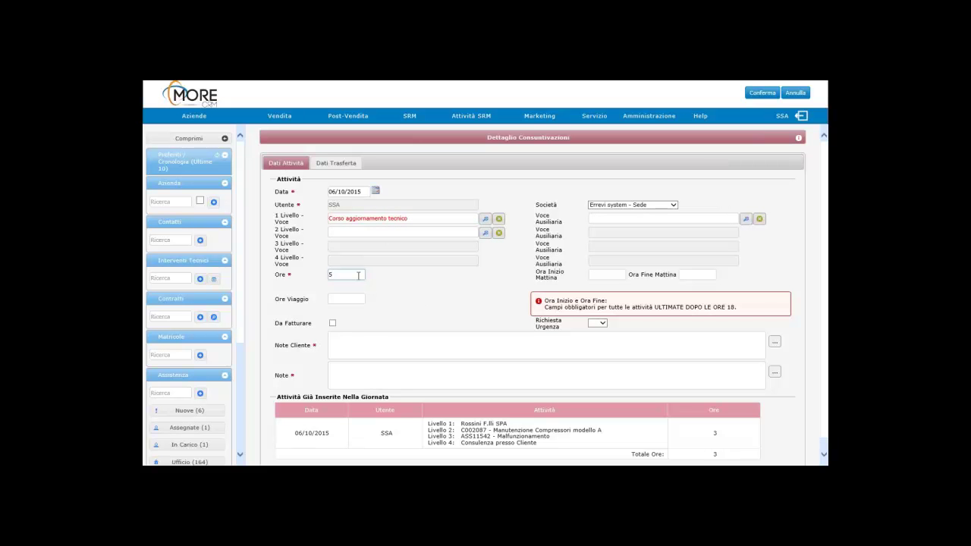
{"action": "left_click", "coordinate": [365, 344]}
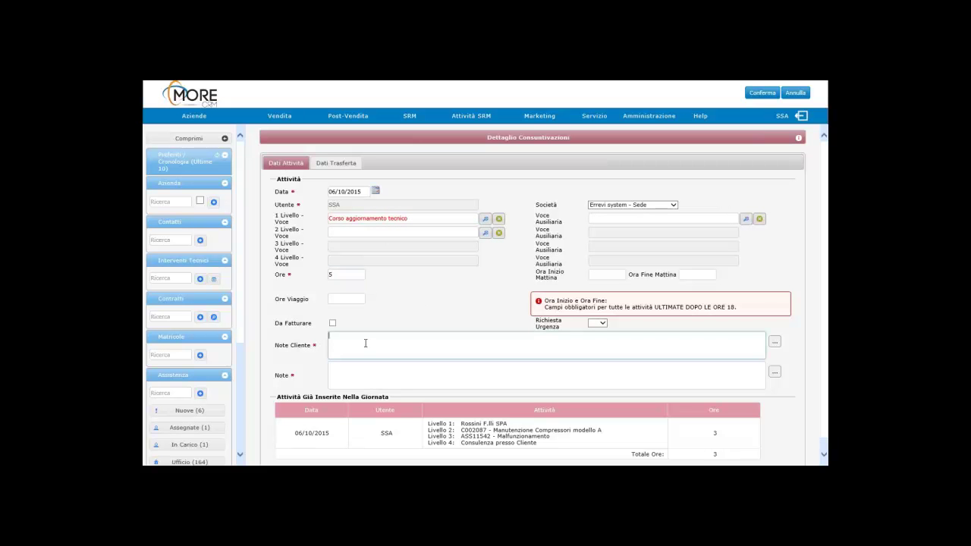
{"action": "type", "text": "corso"}
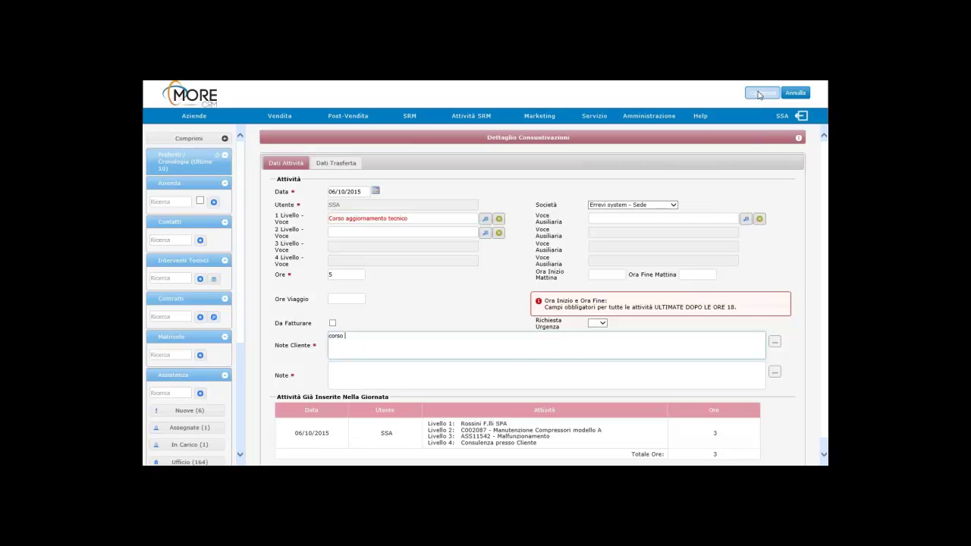
{"action": "key", "text": "Tab"}
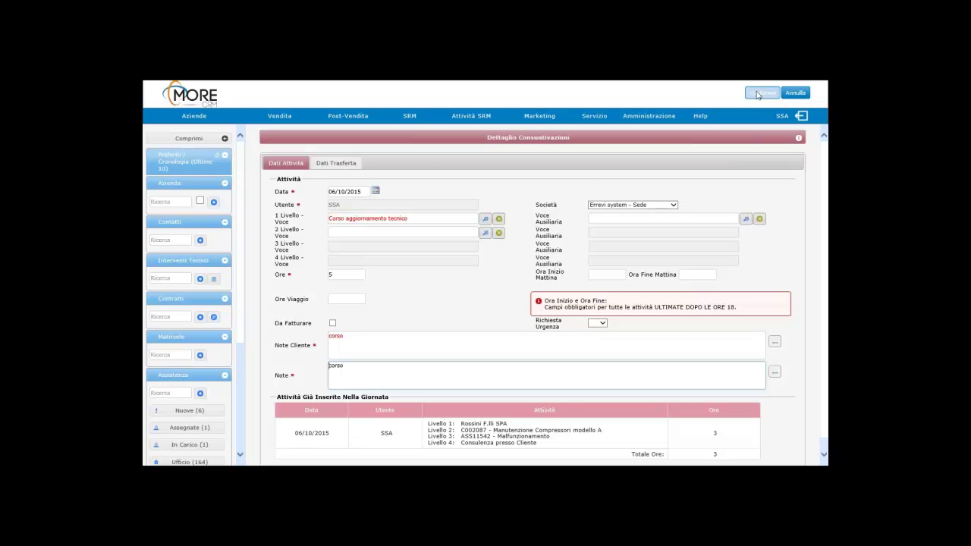
{"action": "left_click", "coordinate": [757, 94]}
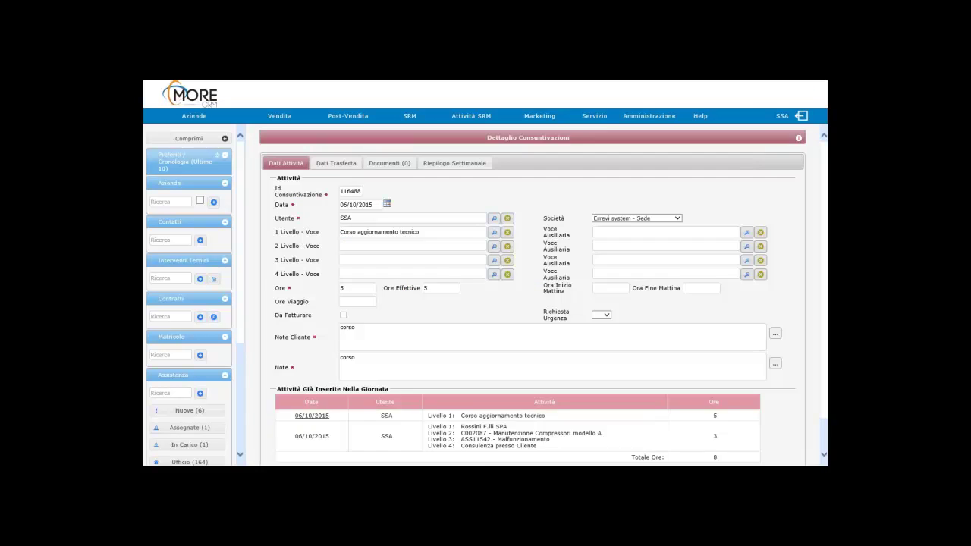
Step: Review the Attività Già Inserite rows for 06/10/2015, then return to the dashboard
{"action": "scroll", "coordinate": [611, 285], "scroll_direction": "down", "scroll_amount": 2}
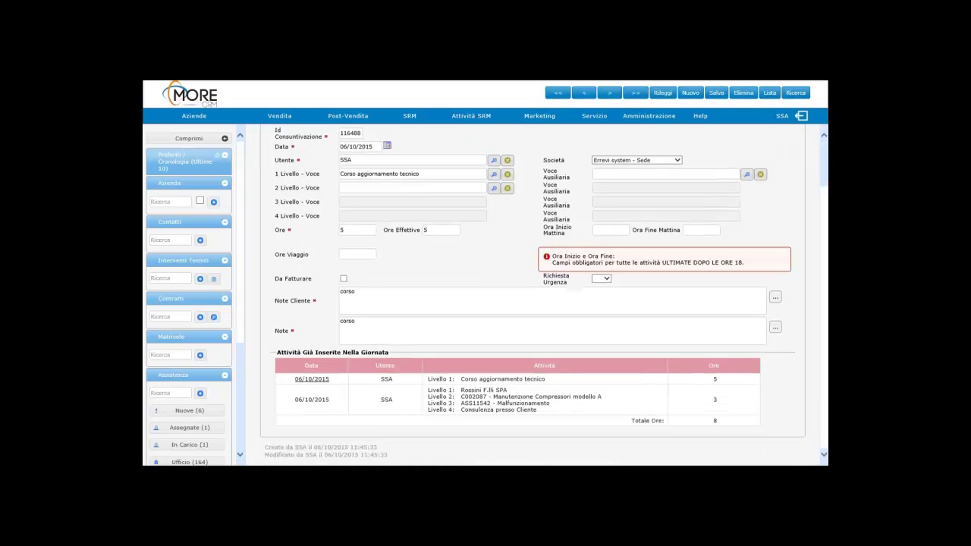
{"action": "left_click", "coordinate": [730, 412]}
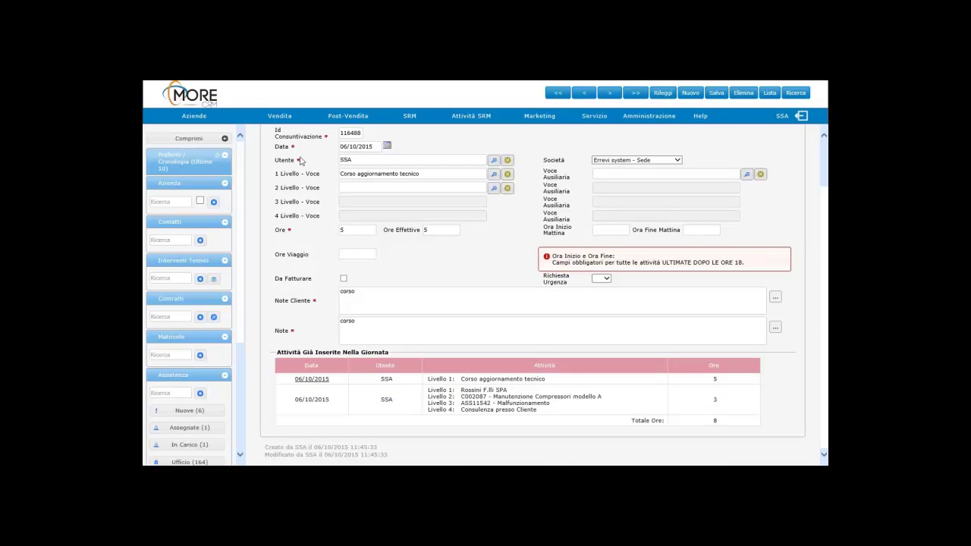
{"action": "left_click", "coordinate": [185, 98]}
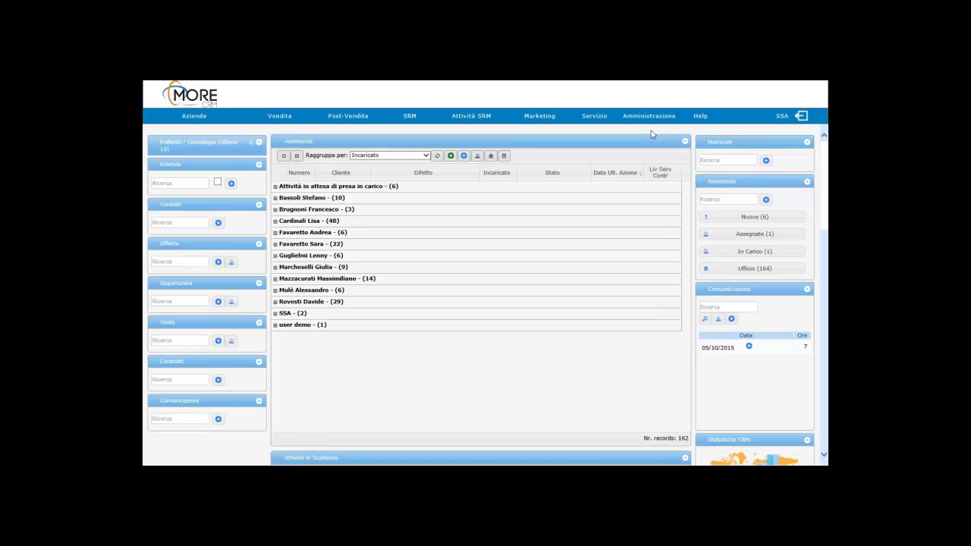
Step: Switch to the Assistenze DSC tab and present slide 10, 'Peculiarità di More CRM', full screen
{"action": "mouse_move", "coordinate": [348, 85]}
{"action": "left_click", "coordinate": [500, 94]}
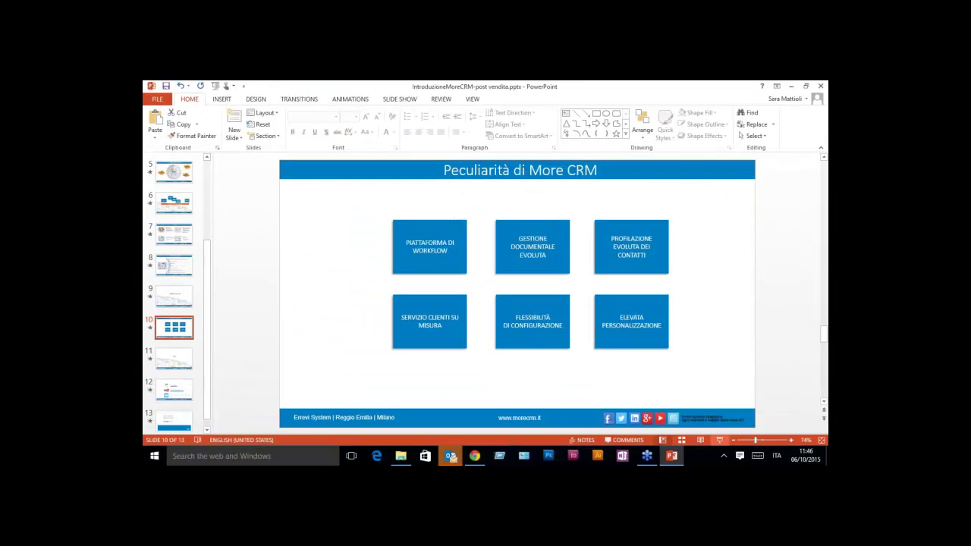
{"action": "left_click", "coordinate": [719, 440]}
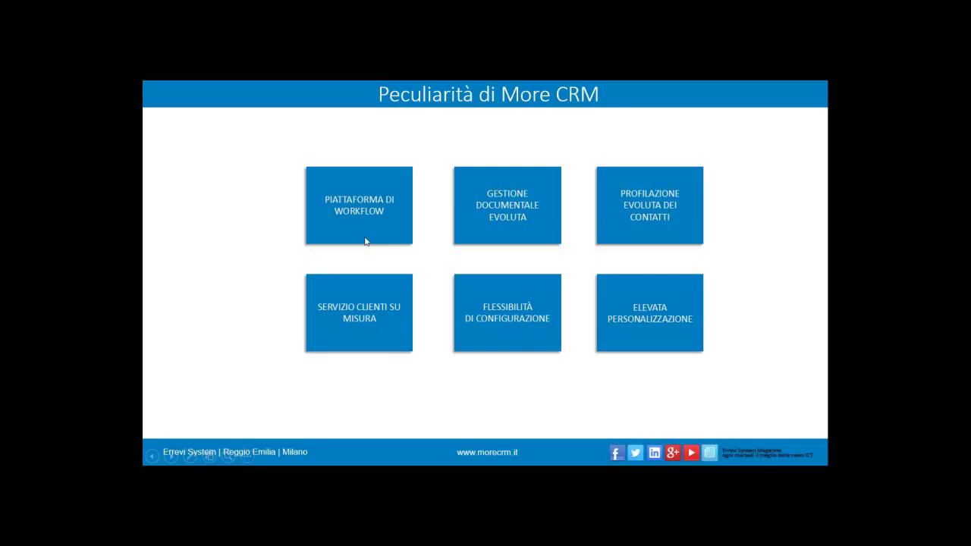